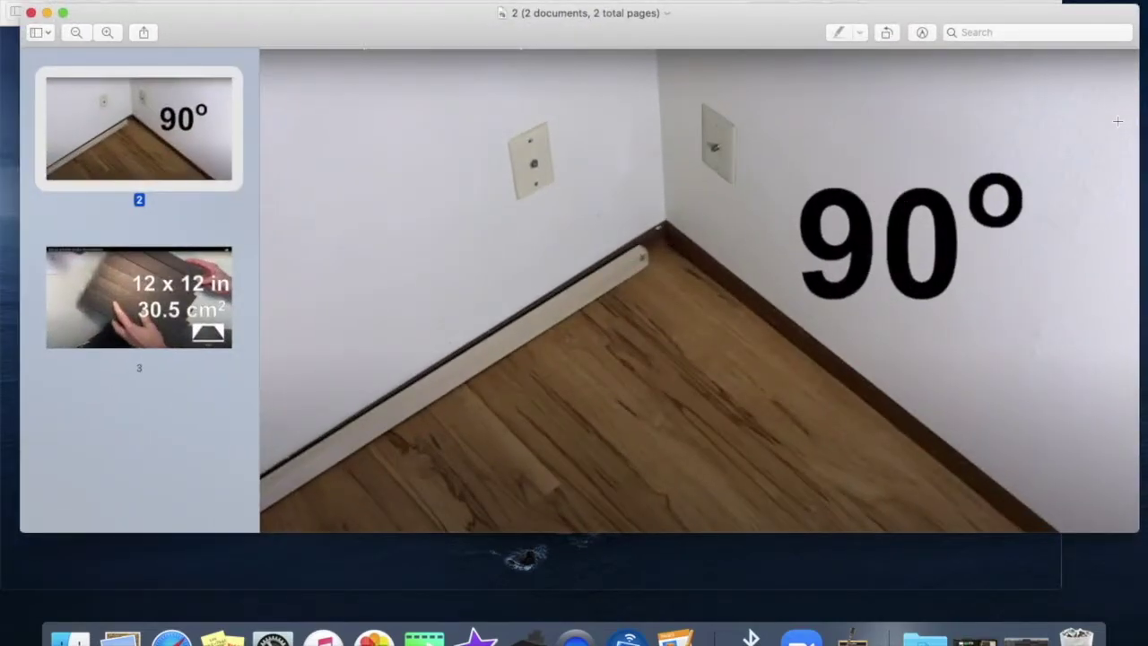
# Step: Compare the foam-panel and 90° example pages in Preview, then close the window and select the text document
pyautogui.click(116, 293)
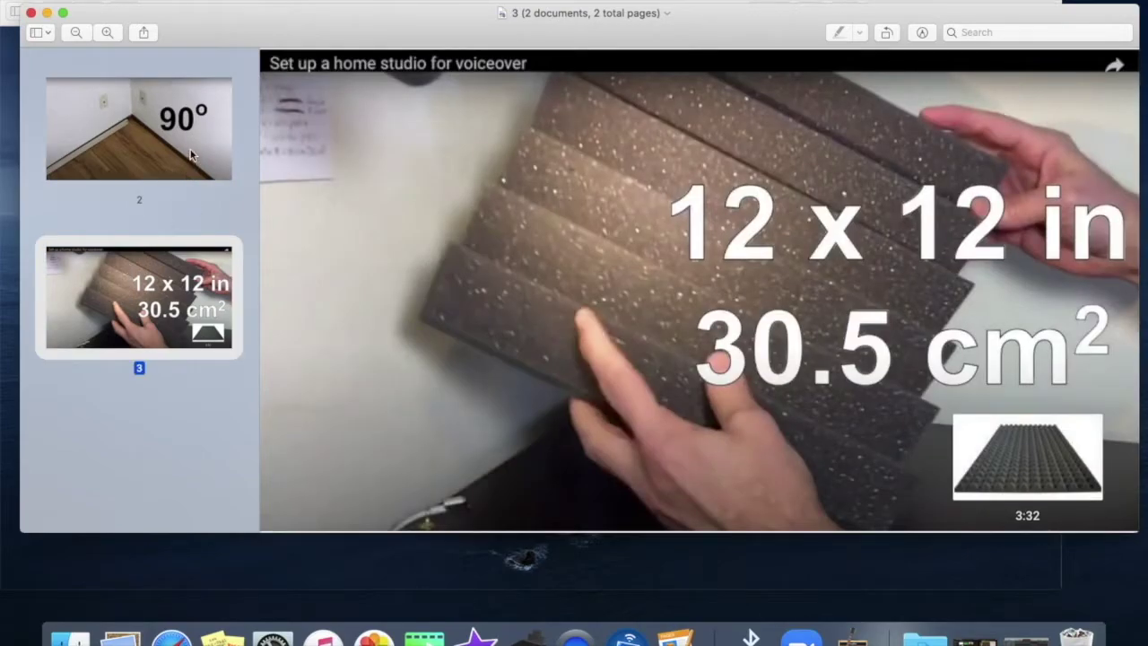
pyautogui.click(190, 155)
pyautogui.click(186, 326)
pyautogui.click(31, 12)
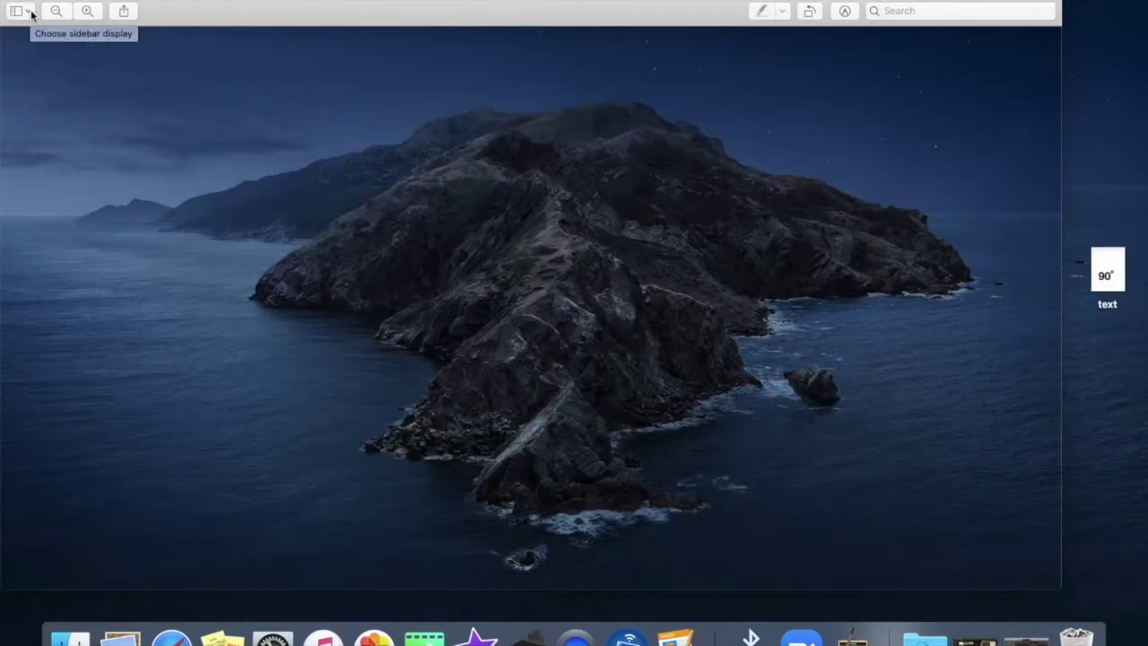
pyautogui.click(1110, 269)
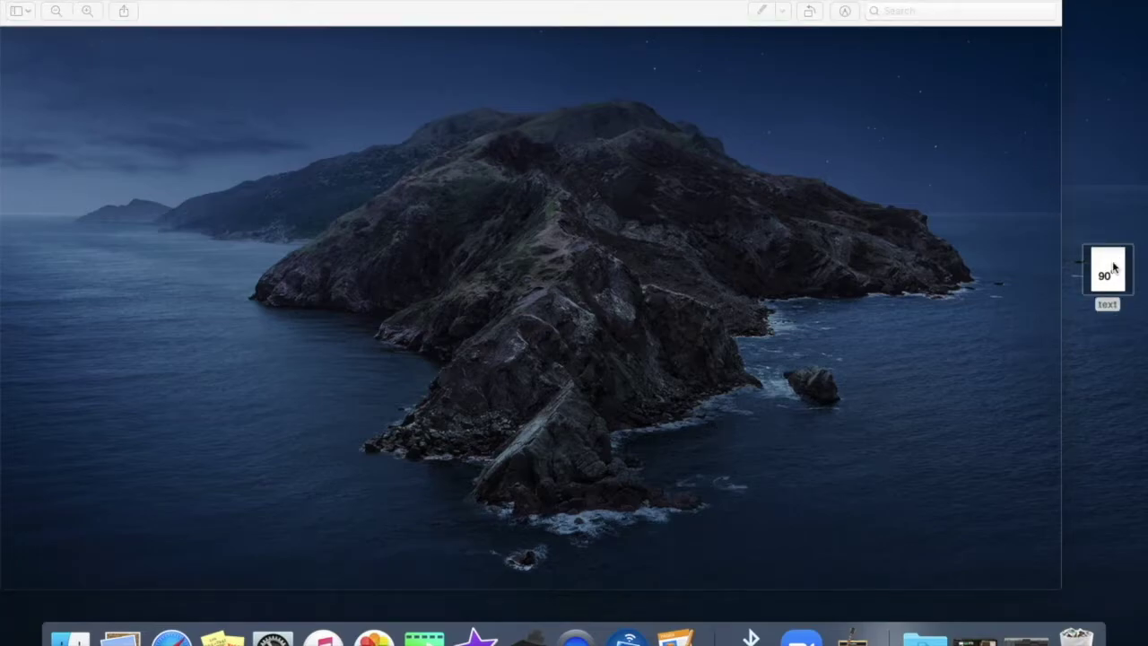
# Step: Open the text document in Pages and zoom the page view to 200%
pyautogui.doubleClick(1112, 267)
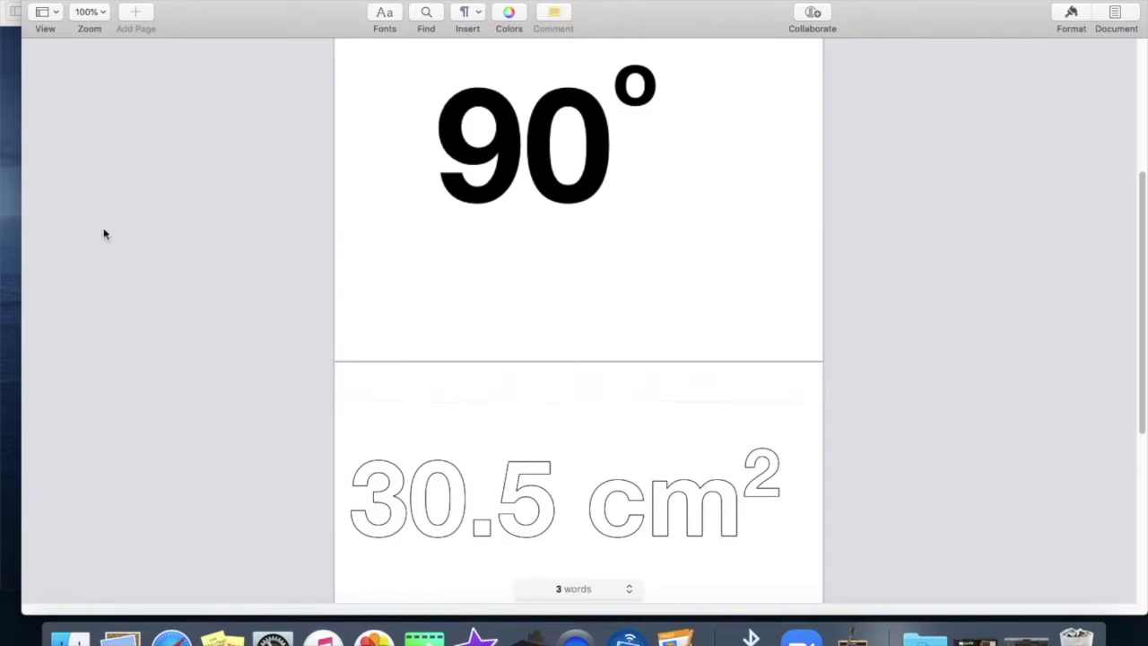
pyautogui.click(103, 13)
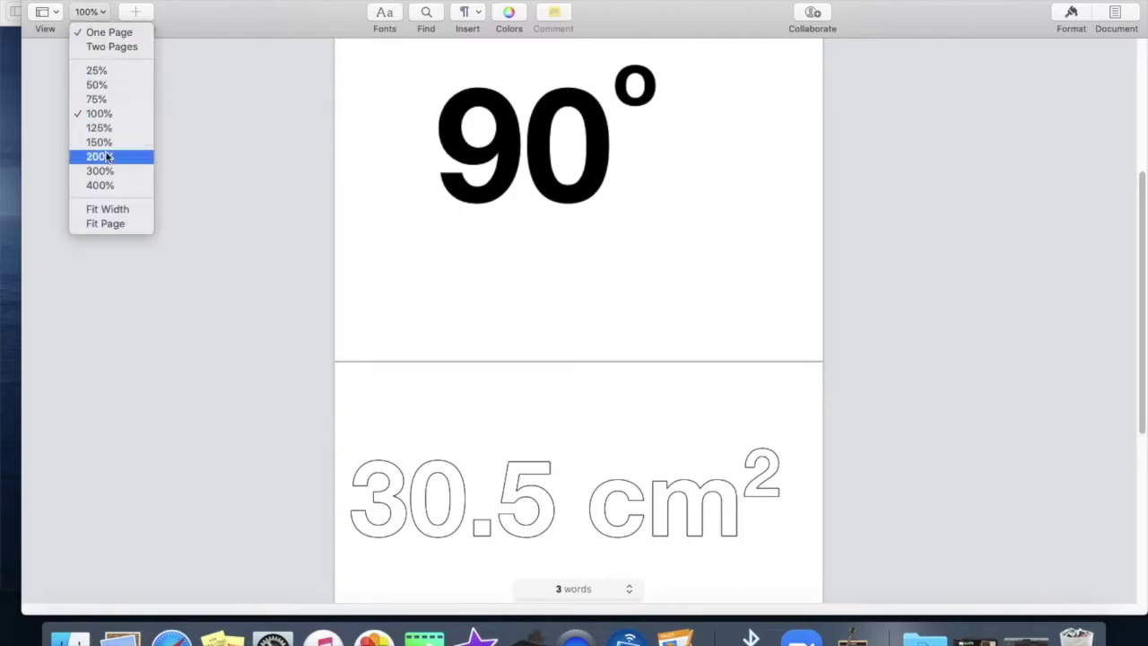
pyautogui.click(107, 158)
# Step: Screenshot the 90° text and the 30.5 cm² text as separate area captures
pyautogui.press('super+shift+4')
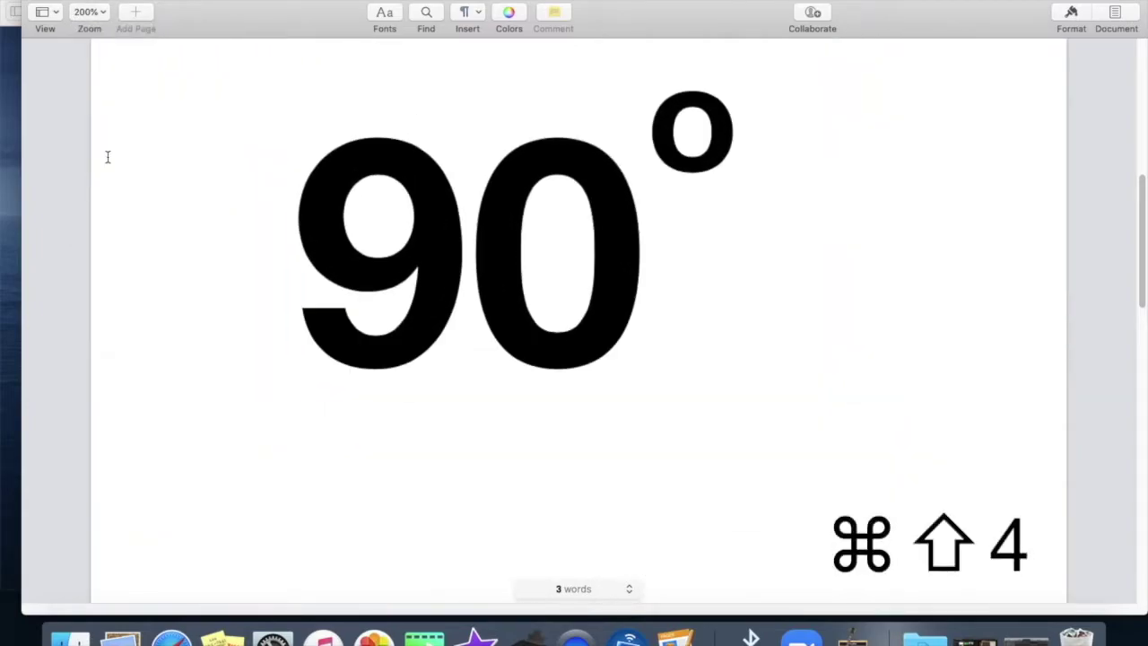
pyautogui.moveTo(217, 65); pyautogui.dragTo(774, 430)
pyautogui.scroll(-5, 774, 430)
pyautogui.scroll(-5, 774, 430)
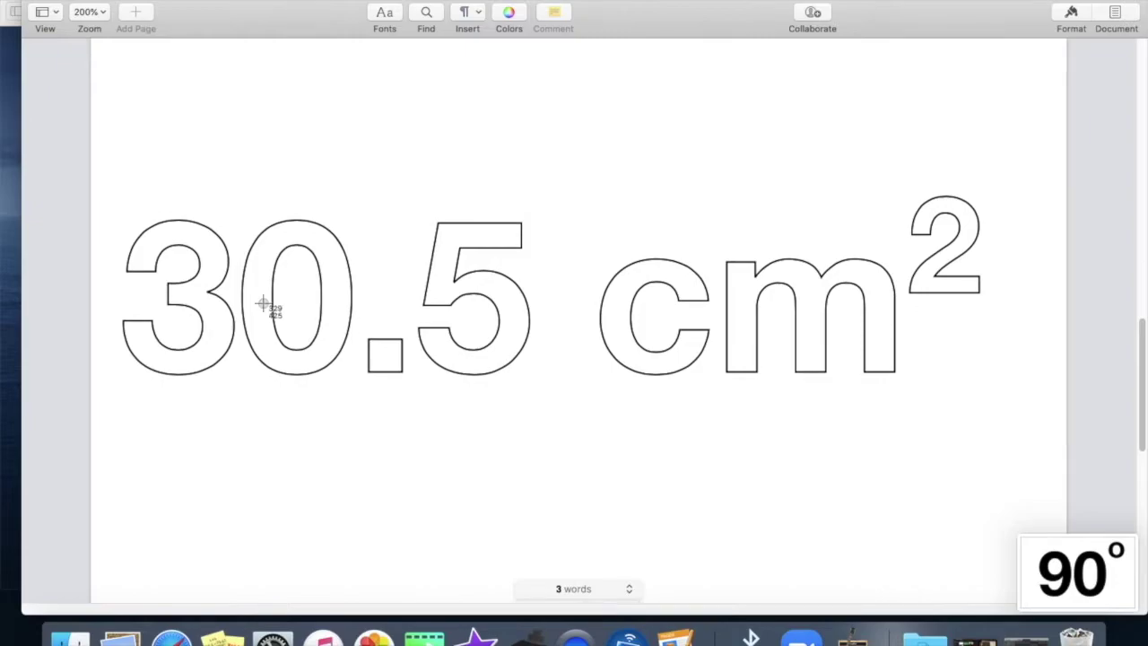
pyautogui.moveTo(109, 179); pyautogui.dragTo(1006, 423)
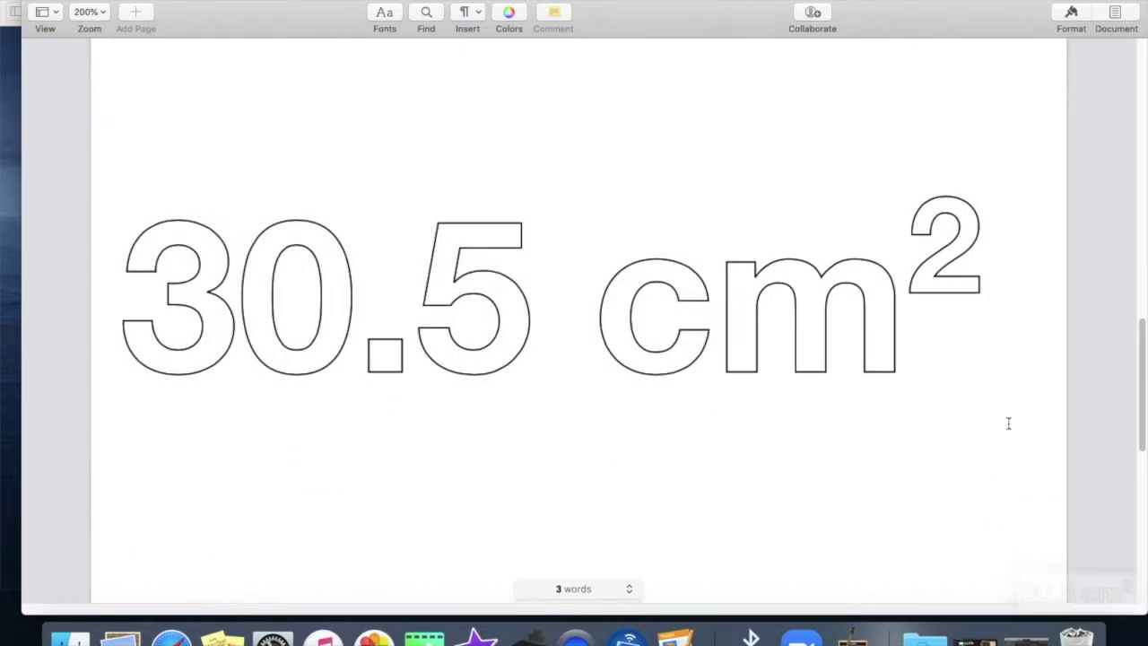
# Step: Open the 90 image in Preview and cut away its white background with Instant Alpha
pyautogui.press('super+h')
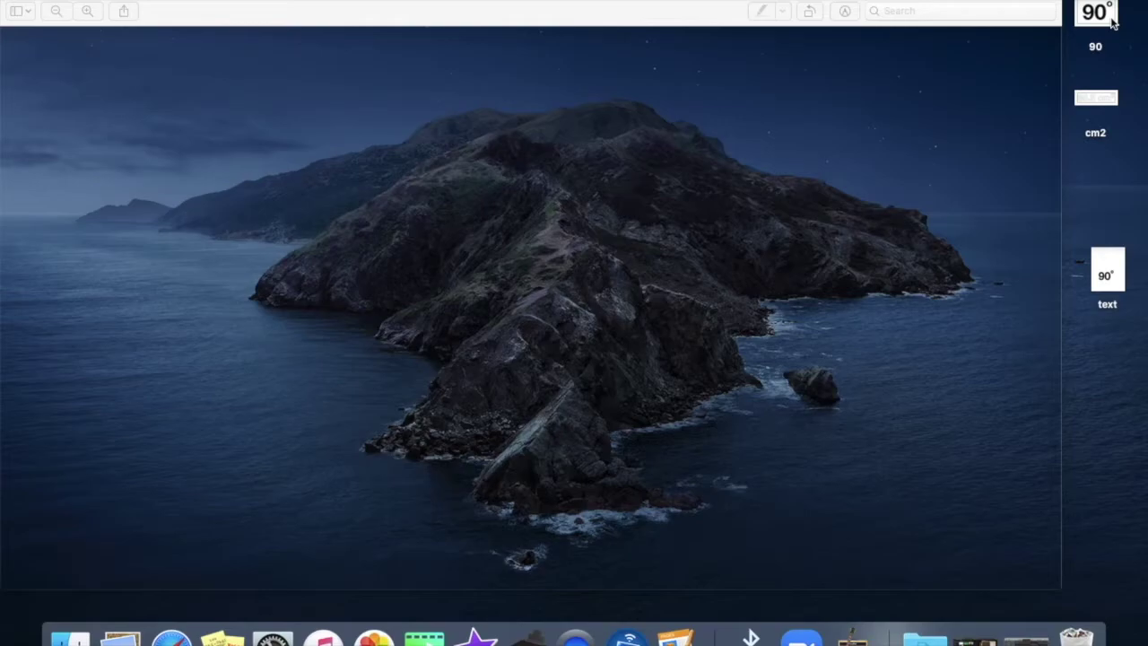
pyautogui.doubleClick(1111, 22)
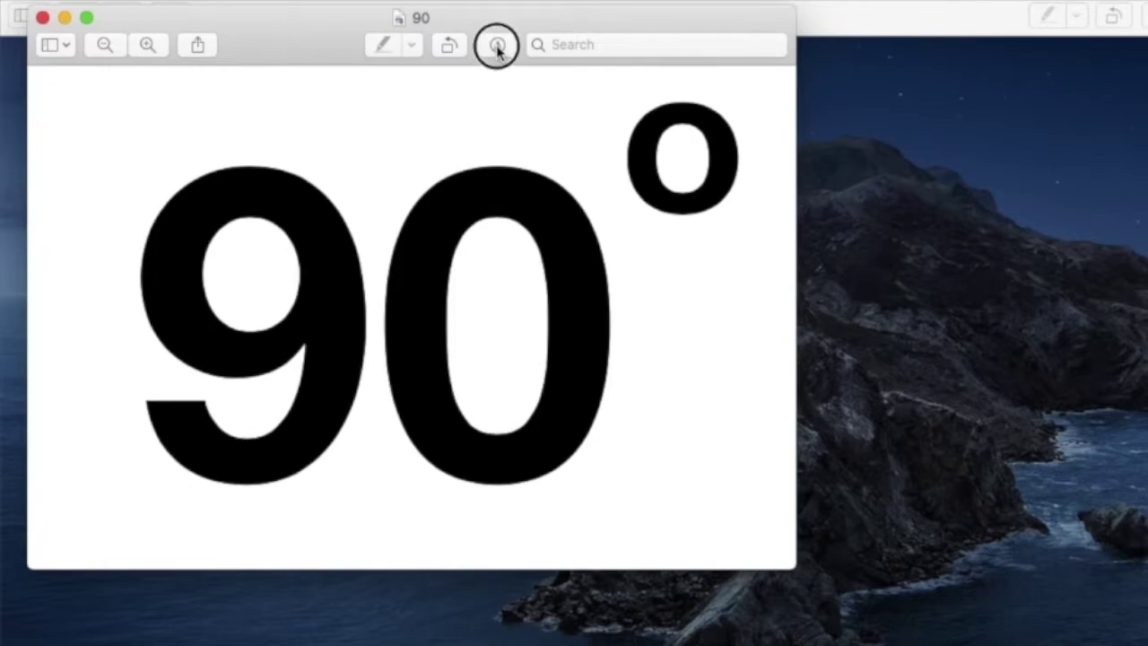
pyautogui.click(497, 46)
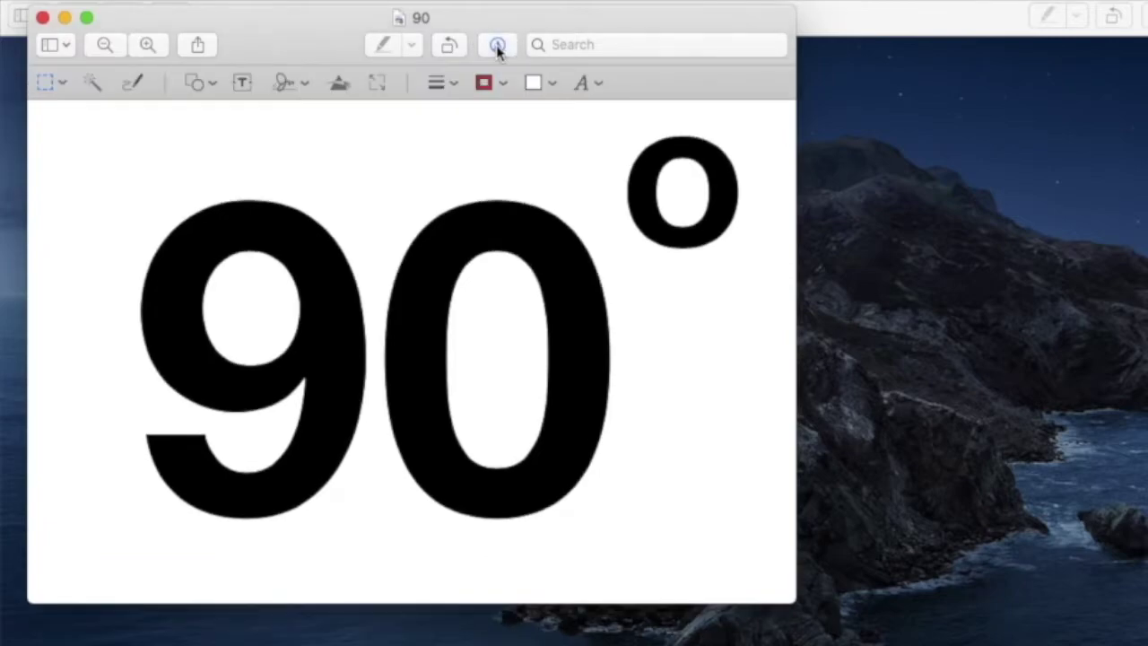
pyautogui.click(90, 81)
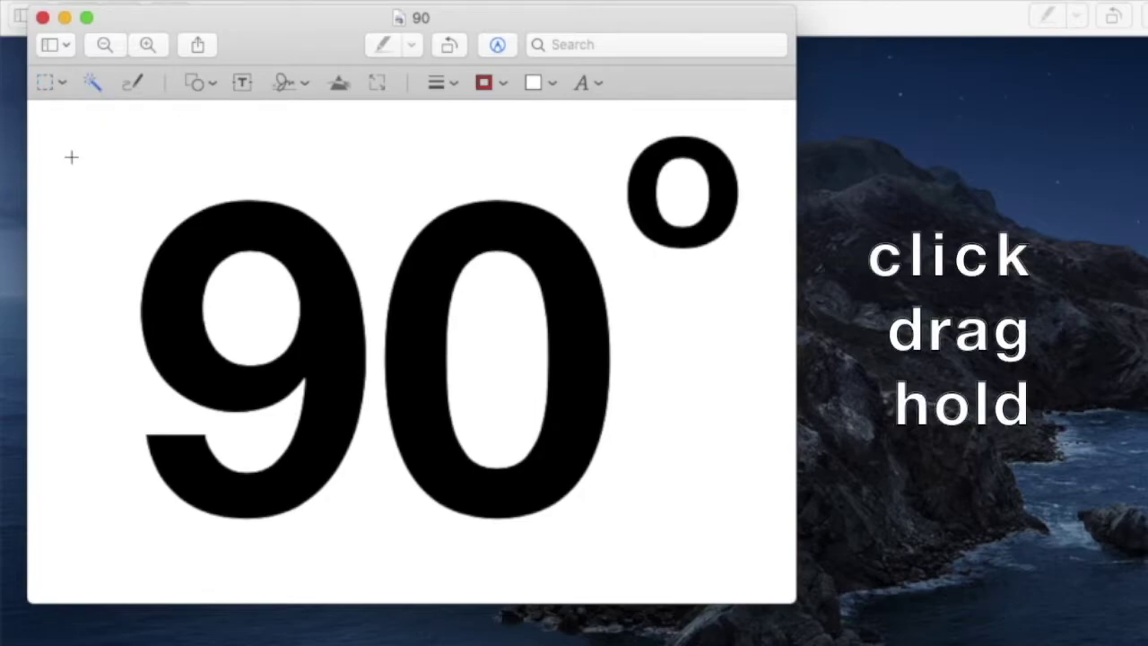
pyautogui.moveTo(72, 157); pyautogui.dragTo(84, 177)
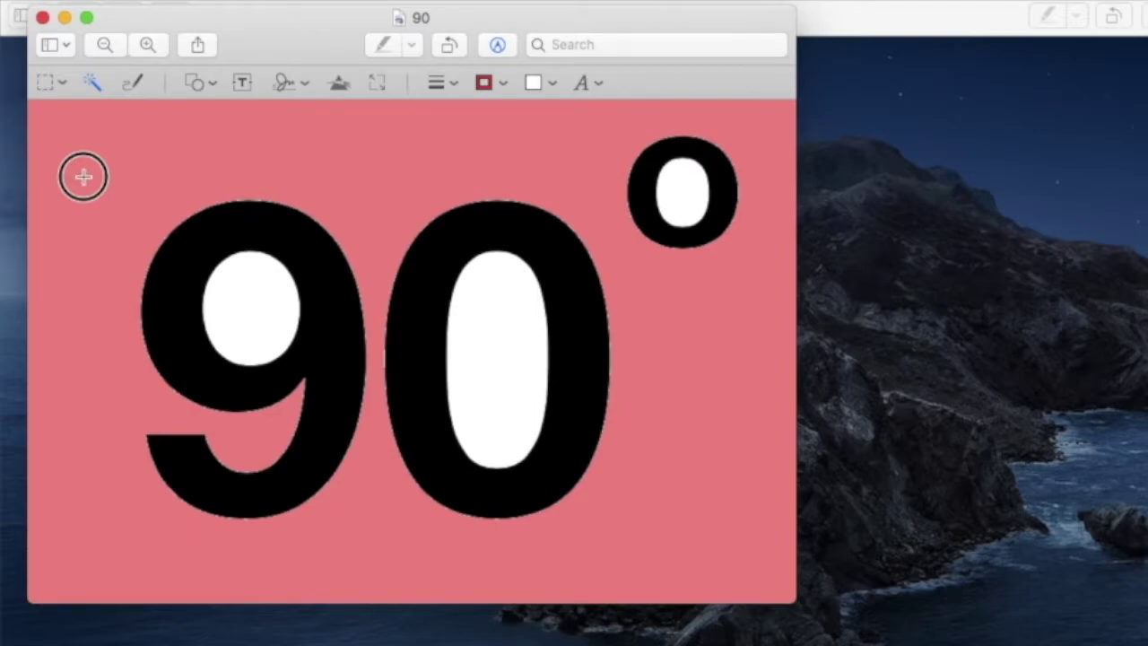
pyautogui.moveTo(84, 176); pyautogui.dragTo(82, 177)
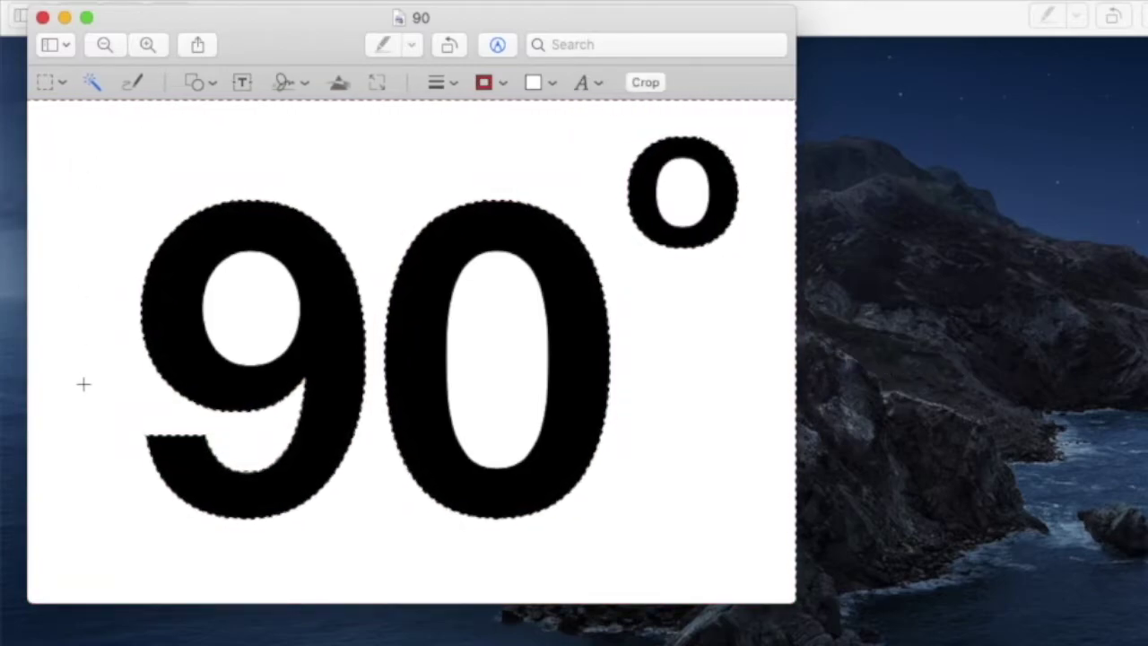
pyautogui.press('super+x')
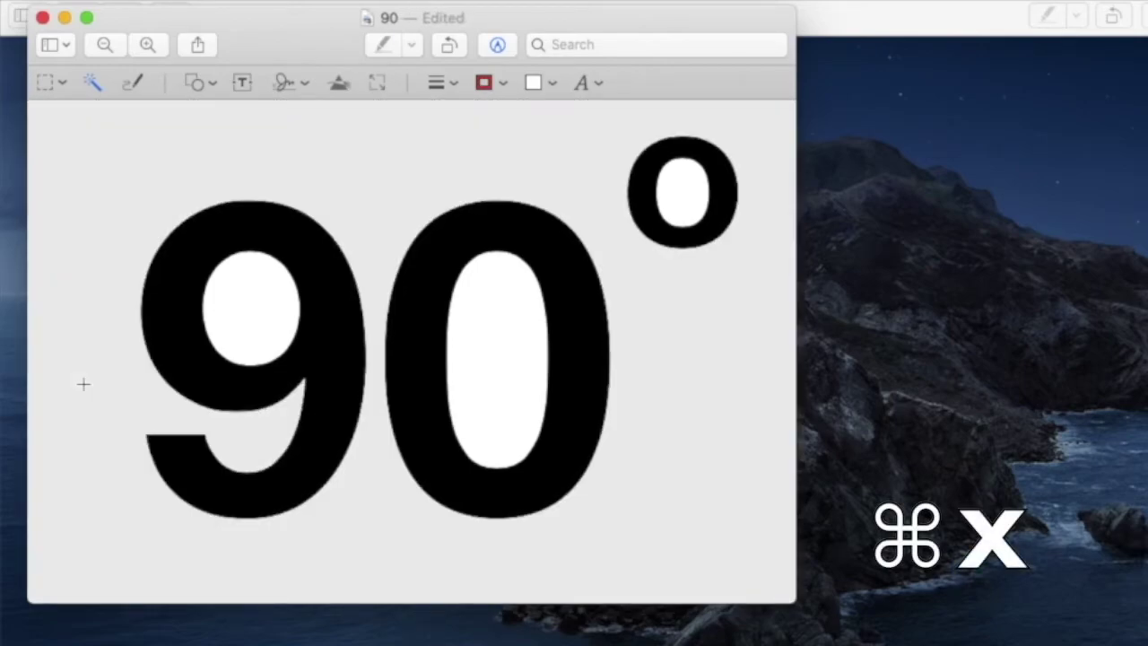
# Step: Cut out the white holes in the 9, 0 and degree sign, then save and close
pyautogui.moveTo(242, 307); pyautogui.dragTo(246, 313)
pyautogui.press('super+x')
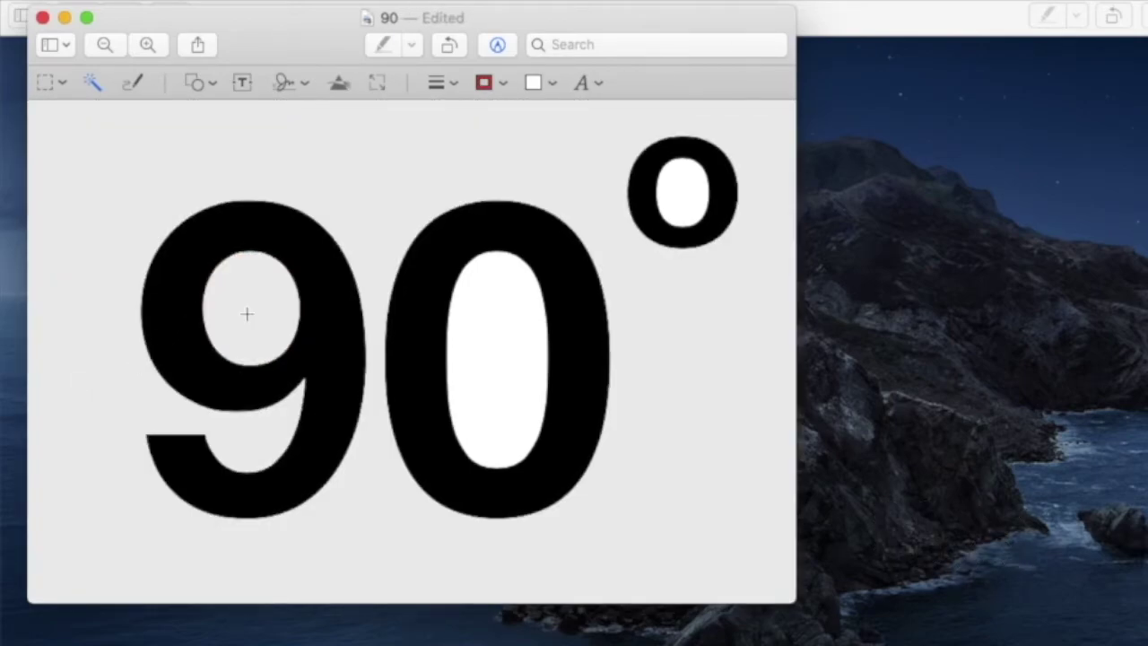
pyautogui.moveTo(498, 310); pyautogui.dragTo(500, 315)
pyautogui.press('super+x')
pyautogui.moveTo(674, 184); pyautogui.dragTo(680, 212)
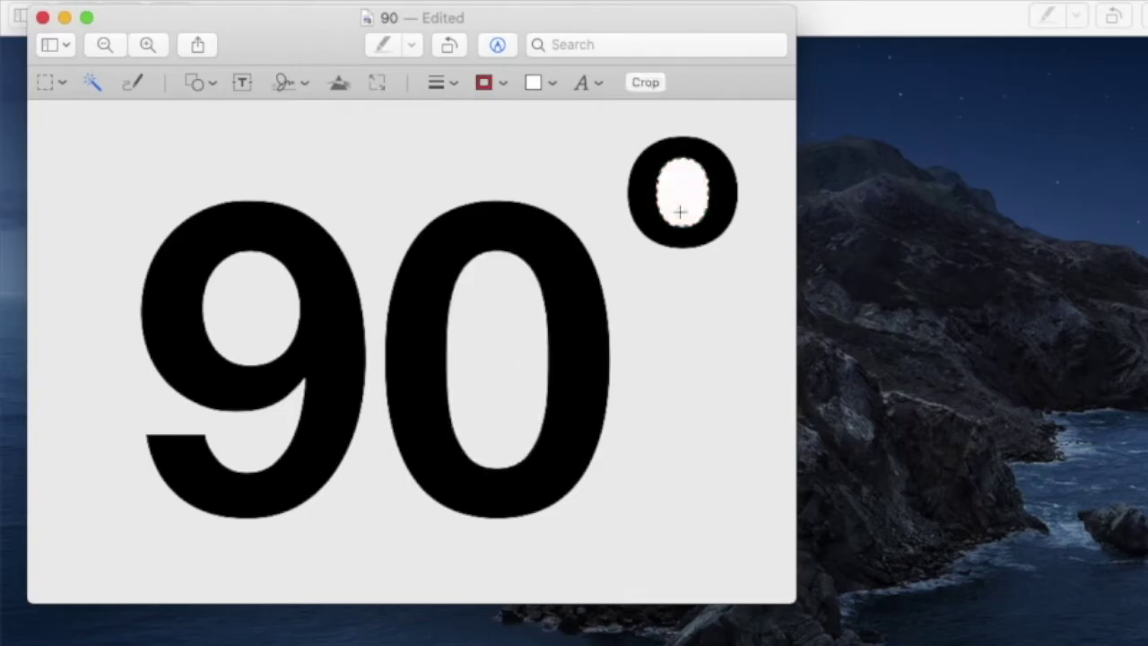
pyautogui.press('super+x')
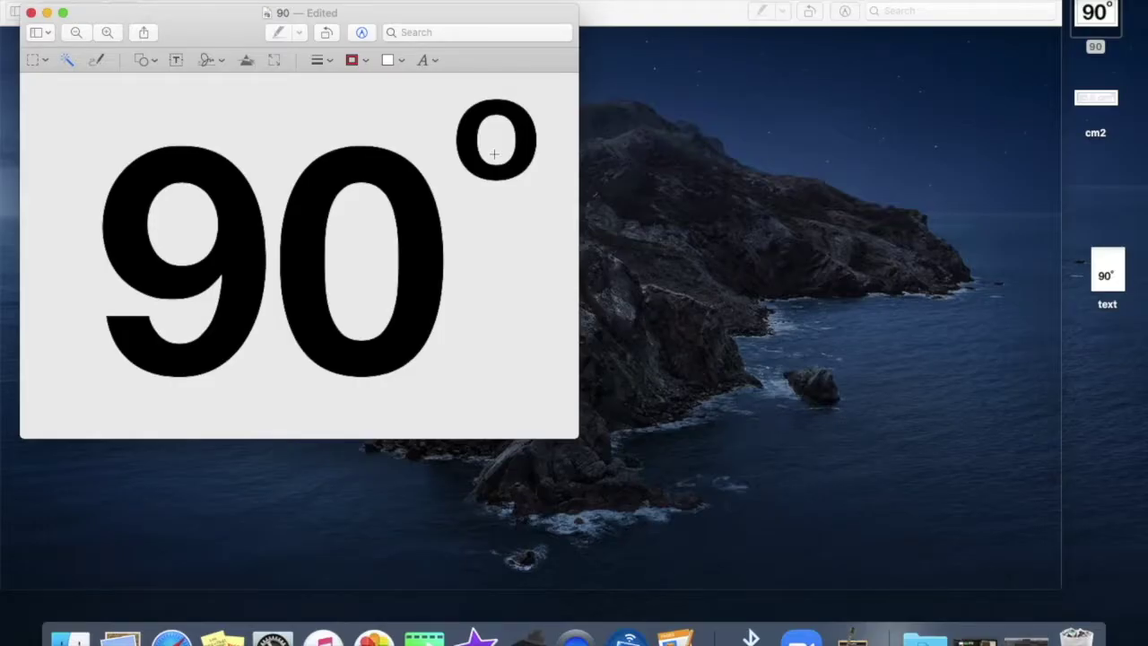
pyautogui.press('super+s')
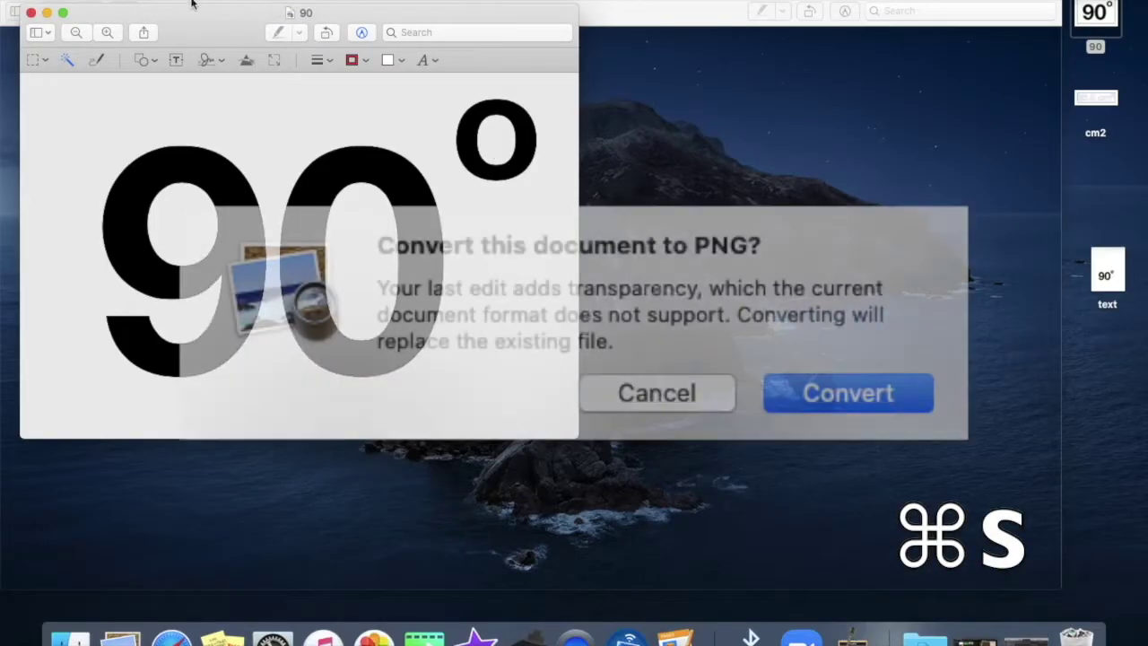
pyautogui.click(31, 13)
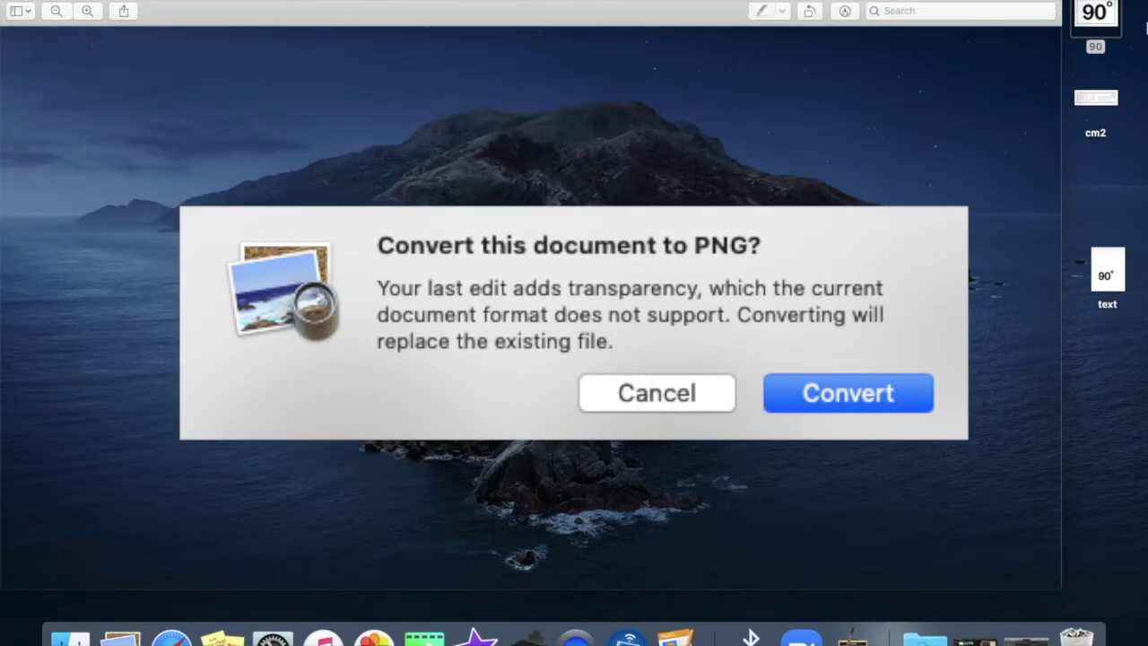
# Step: Remove the cm2 image's white background with Instant Alpha and save it
pyautogui.doubleClick(1096, 97)
pyautogui.click(66, 59)
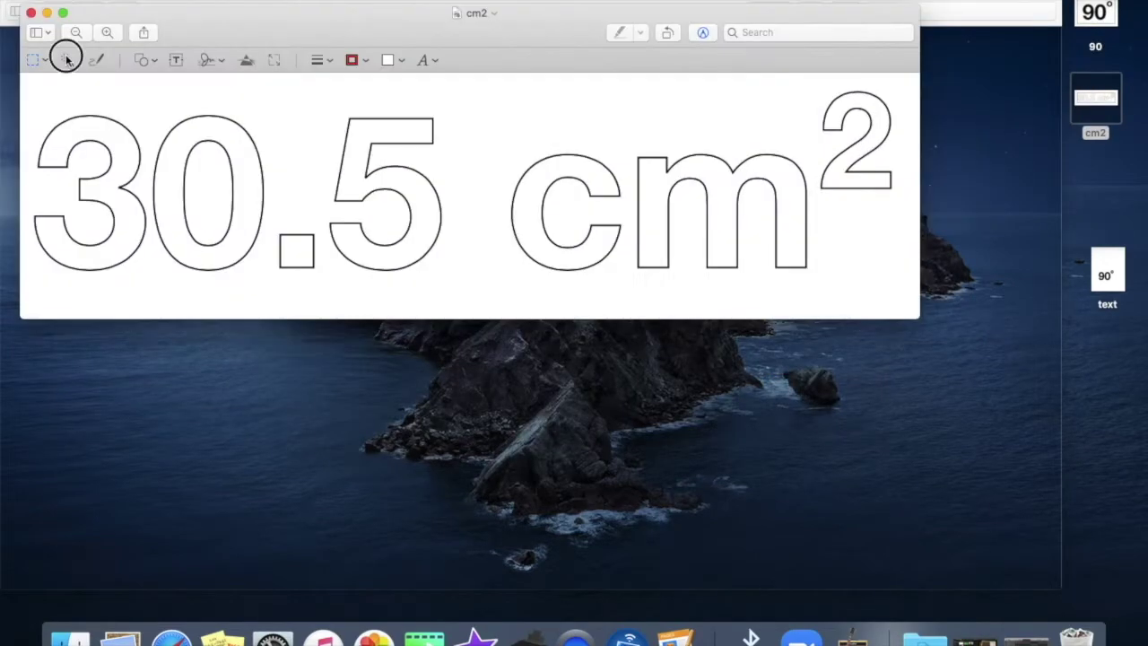
pyautogui.click(61, 94)
pyautogui.press('super+x')
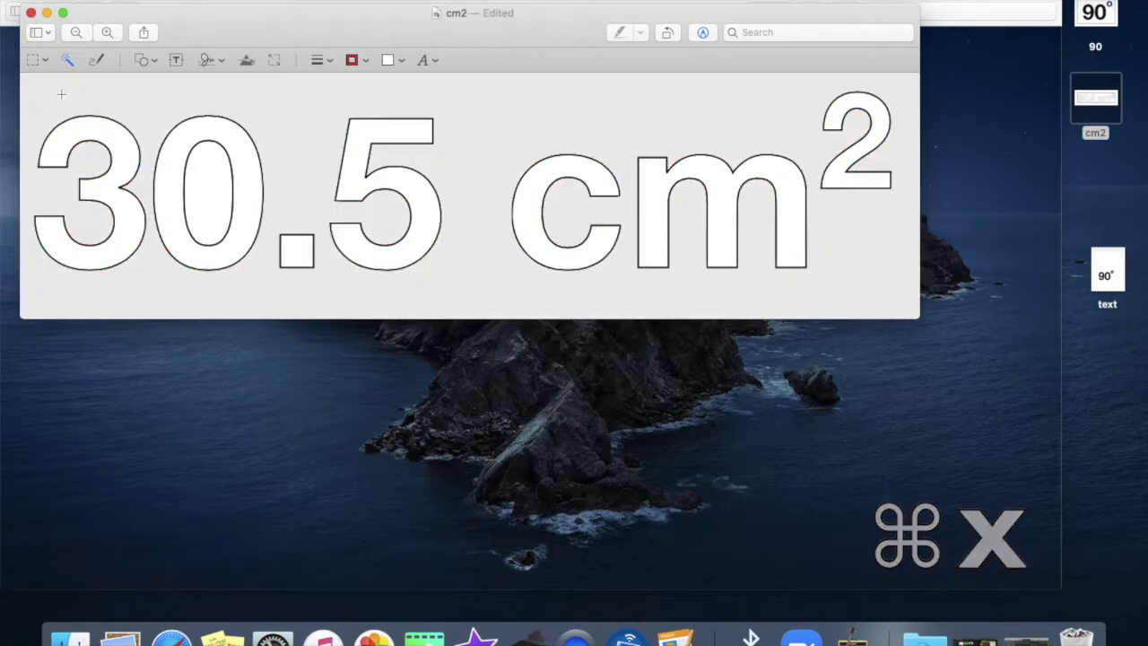
pyautogui.press('super+s')
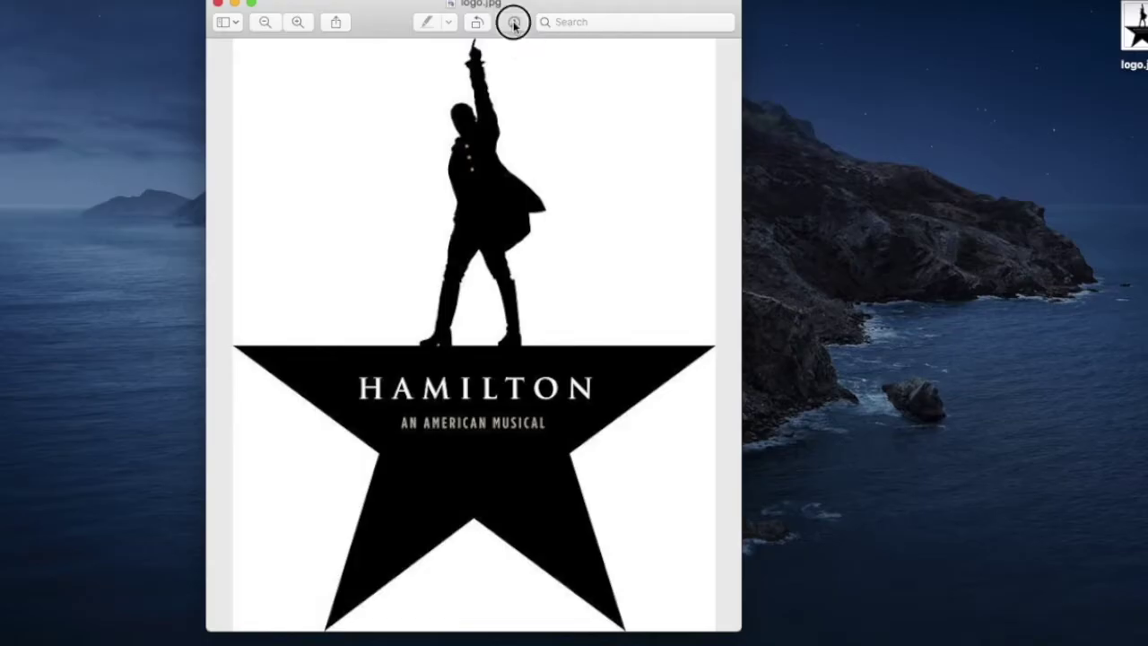
# Step: Delete the white areas beside the logo's silhouette, converting the logo to PNG
pyautogui.click(513, 22)
pyautogui.click(255, 50)
pyautogui.click(327, 170)
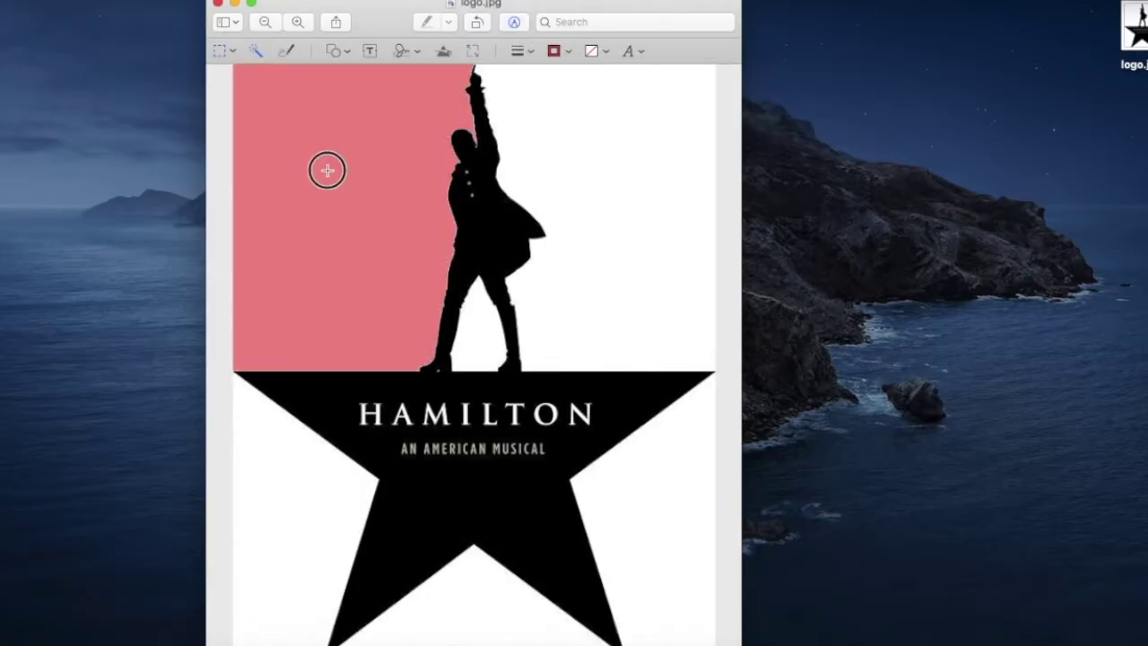
pyautogui.press('Delete')
pyautogui.click(596, 150)
pyautogui.click(596, 164)
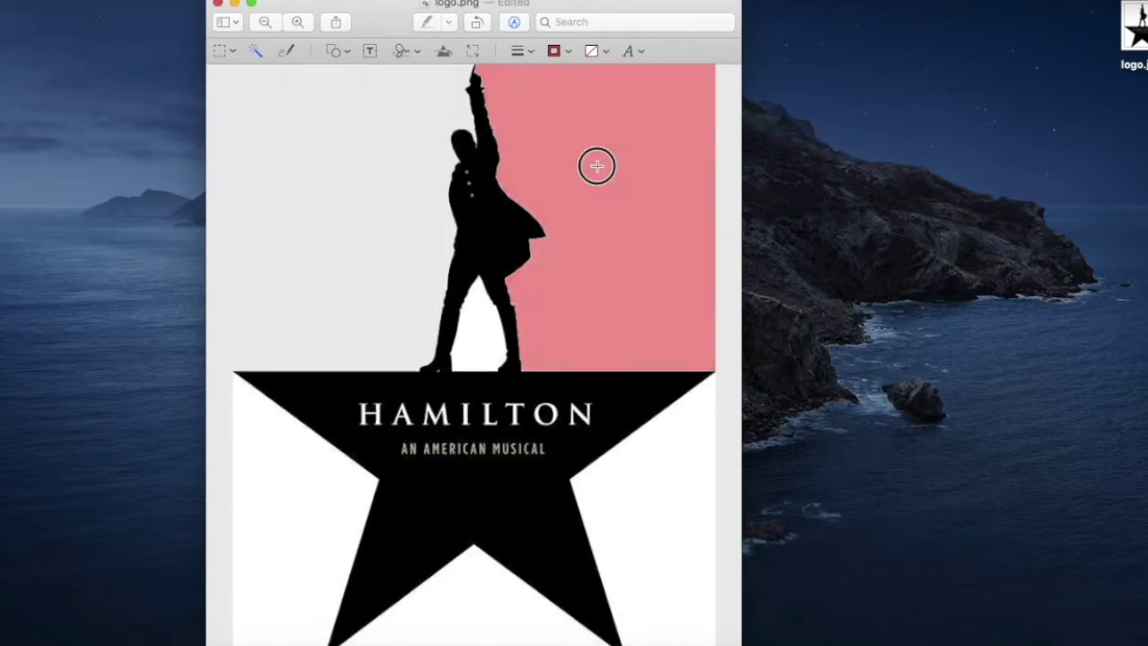
pyautogui.press('Delete')
pyautogui.click(672, 475)
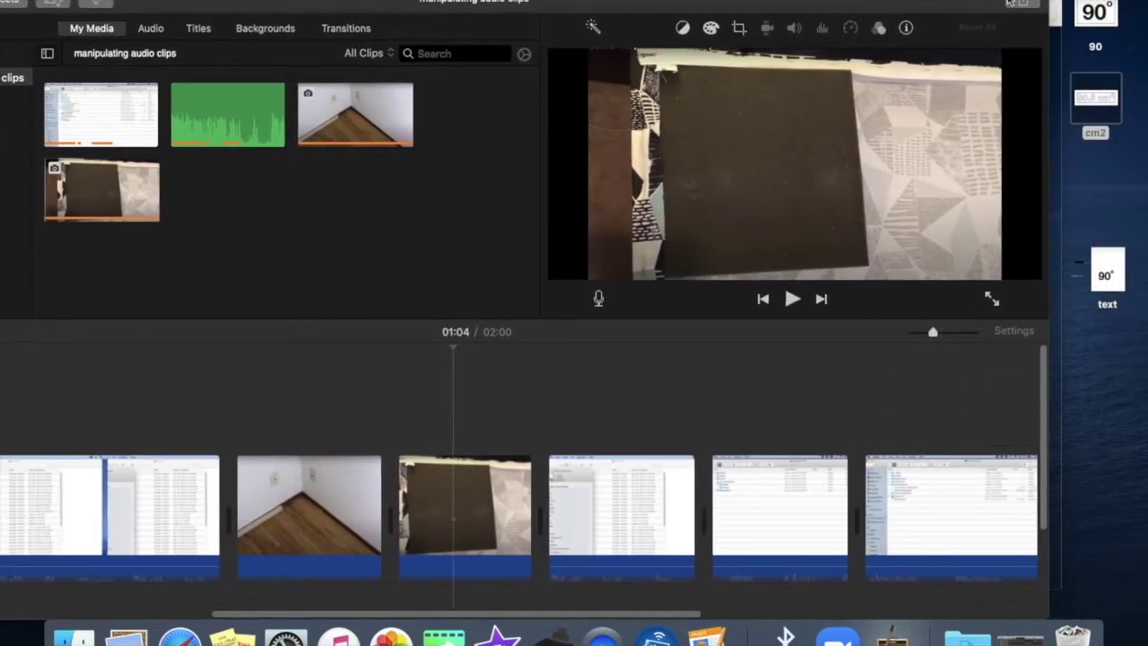
# Step: Import the 90° and cm2 images into the iMovie project and pick the 90° clip
pyautogui.moveTo(1106, 13); pyautogui.dragTo(258, 229)
pyautogui.moveTo(1099, 97); pyautogui.dragTo(354, 188)
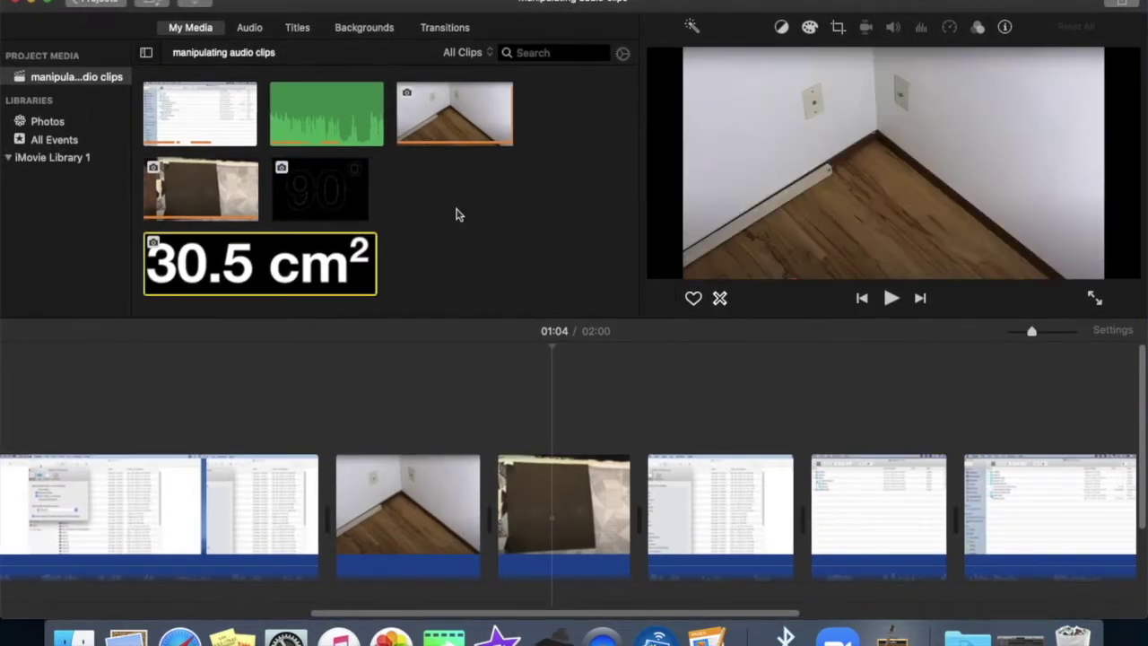
pyautogui.click(339, 195)
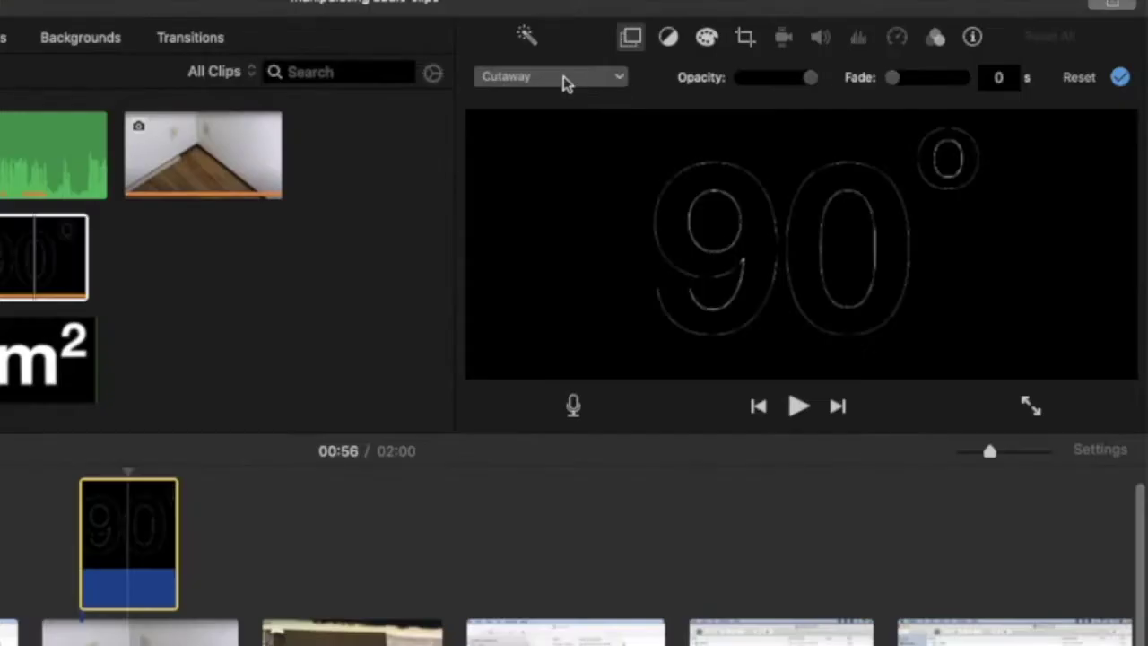
# Step: Show the 90° graphic as picture in picture, enlarged in the upper right, and apply
pyautogui.click(621, 77)
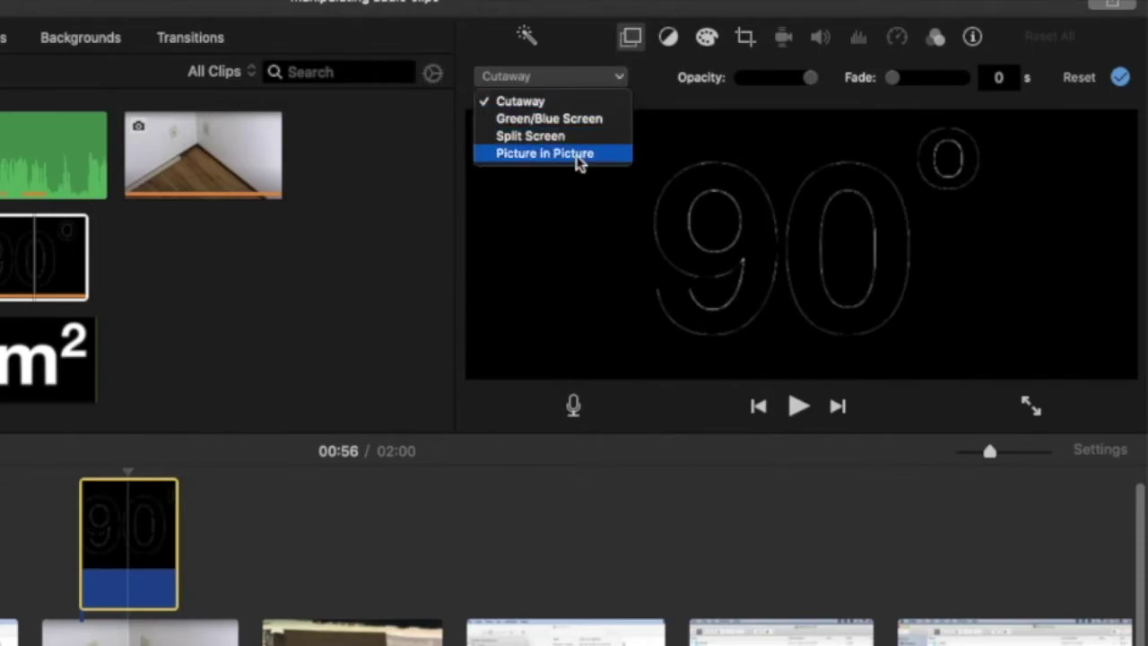
pyautogui.click(578, 157)
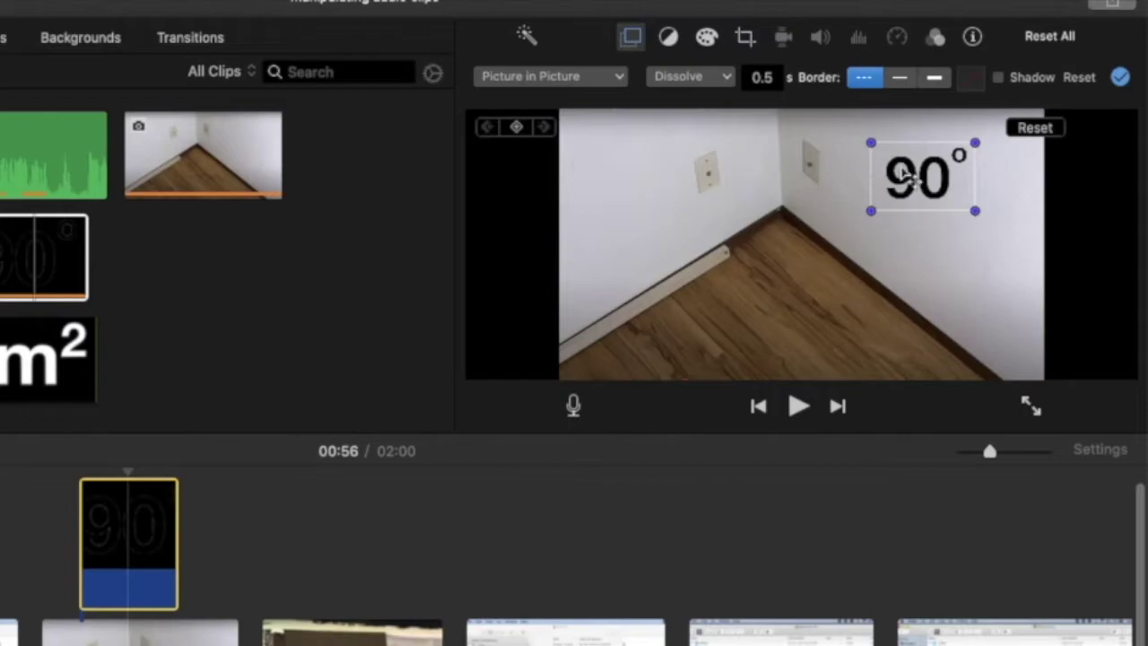
pyautogui.moveTo(928, 184); pyautogui.dragTo(905, 191)
pyautogui.moveTo(848, 218); pyautogui.dragTo(833, 244)
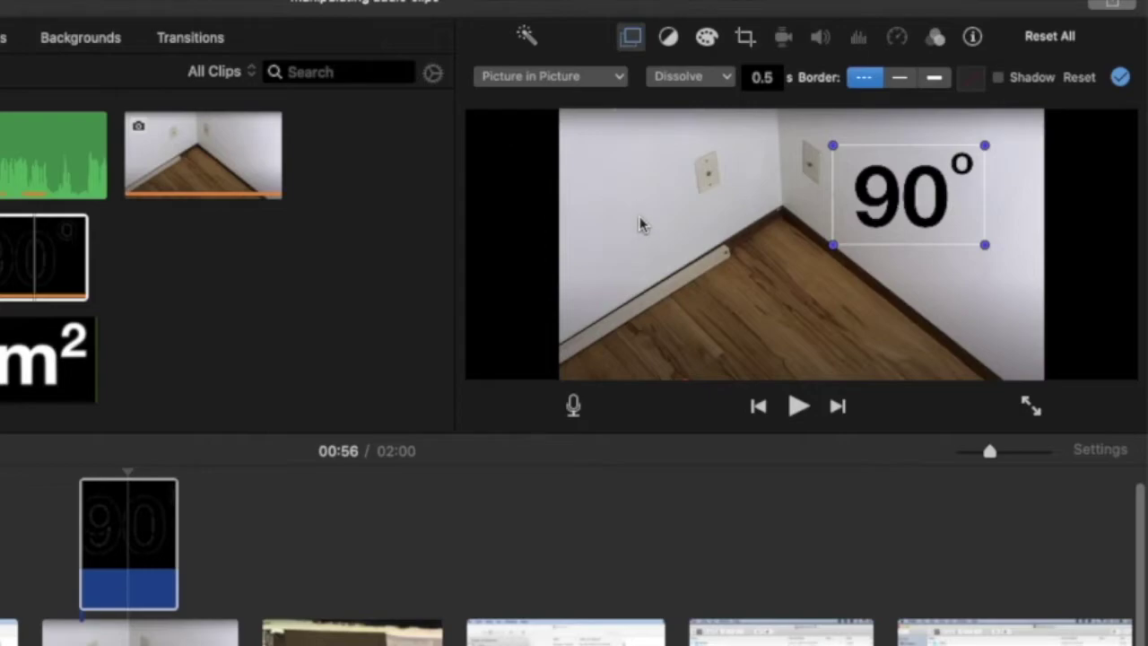
pyautogui.click(1121, 79)
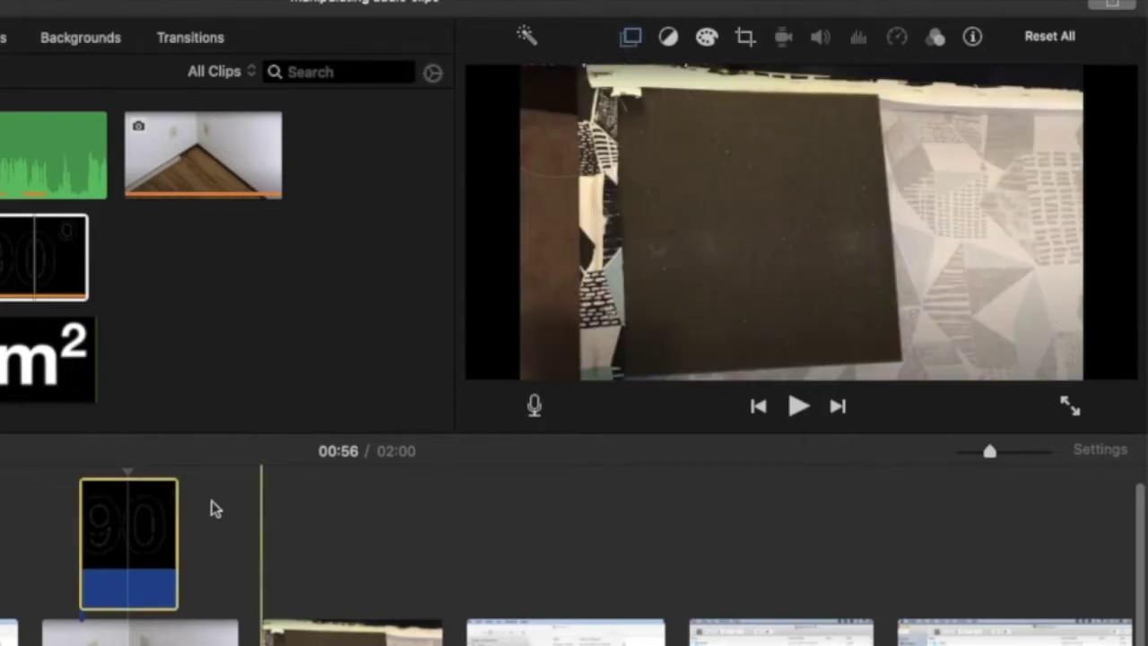
# Step: Shorten the 90° overlay clip's end and move its start, checking with playback
pyautogui.click(134, 542)
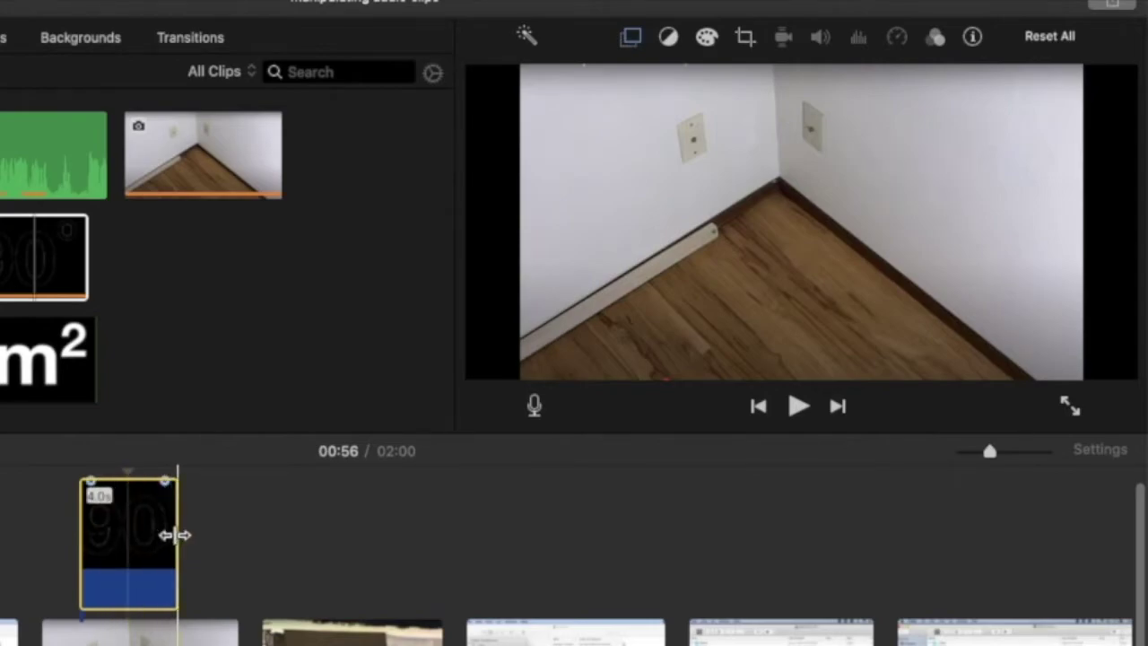
pyautogui.moveTo(176, 535)
pyautogui.mouseDown()
pyautogui.moveTo(153, 535)
pyautogui.moveTo(166, 539)
pyautogui.mouseUp()
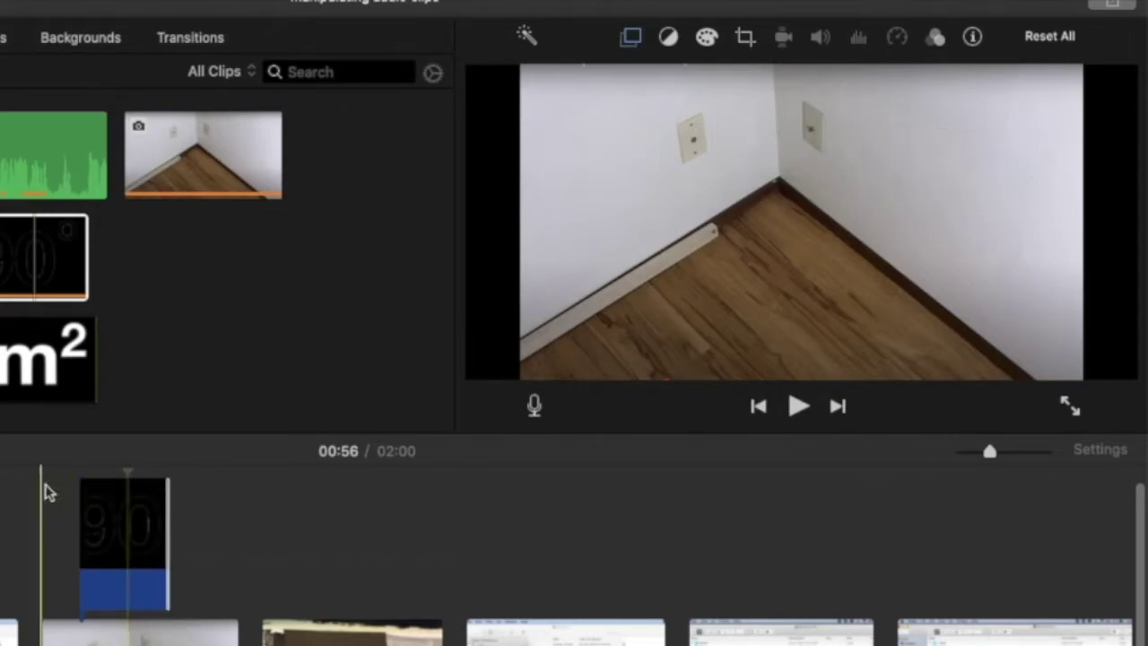
pyautogui.press('space')
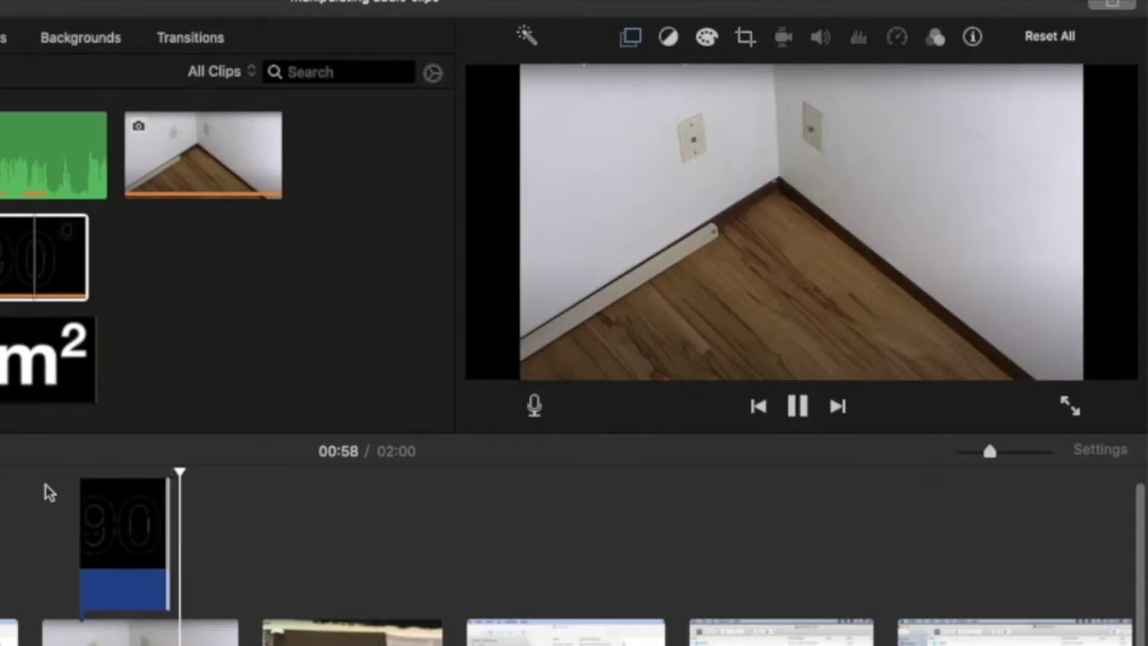
pyautogui.click(90, 479)
pyautogui.moveTo(91, 480); pyautogui.dragTo(72, 482)
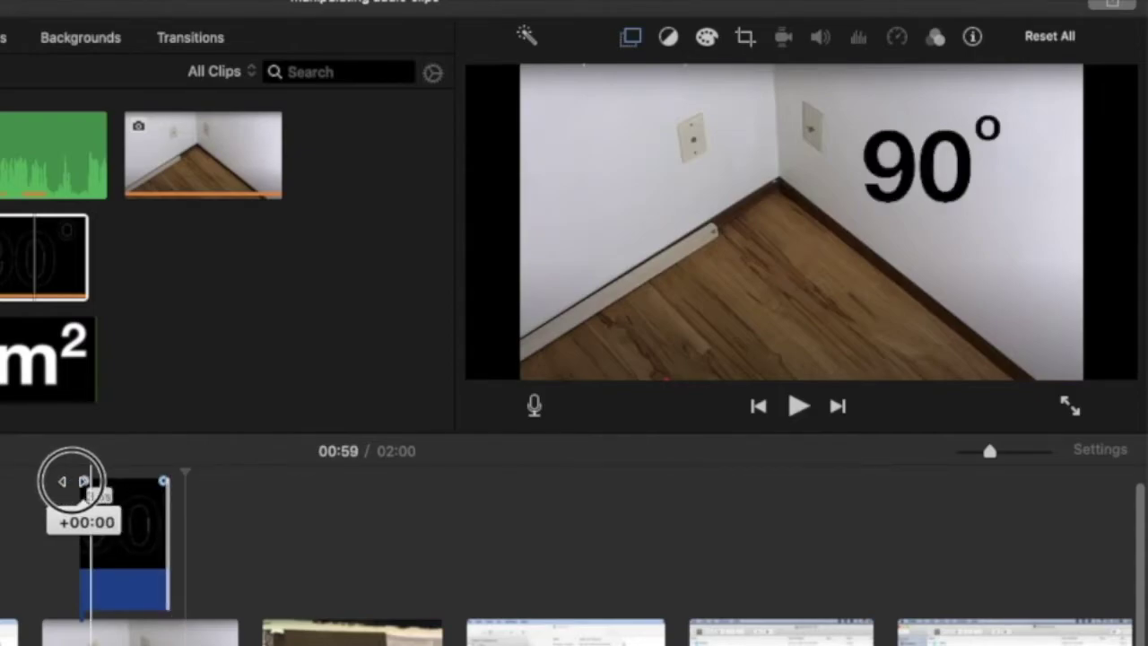
pyautogui.moveTo(72, 482); pyautogui.dragTo(57, 505)
pyautogui.press('space')
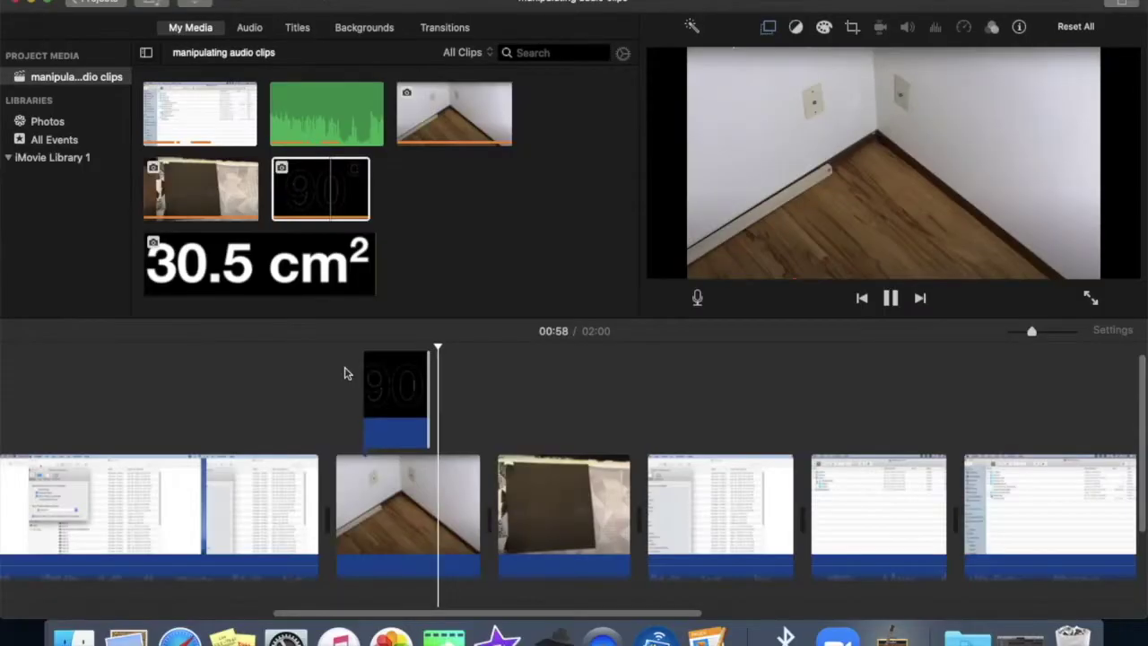
pyautogui.press('space')
# Step: Place the 30.5 cm² graphic over the board clip as picture in picture, lower centre, trimmed shorter
pyautogui.moveTo(263, 266); pyautogui.dragTo(507, 358)
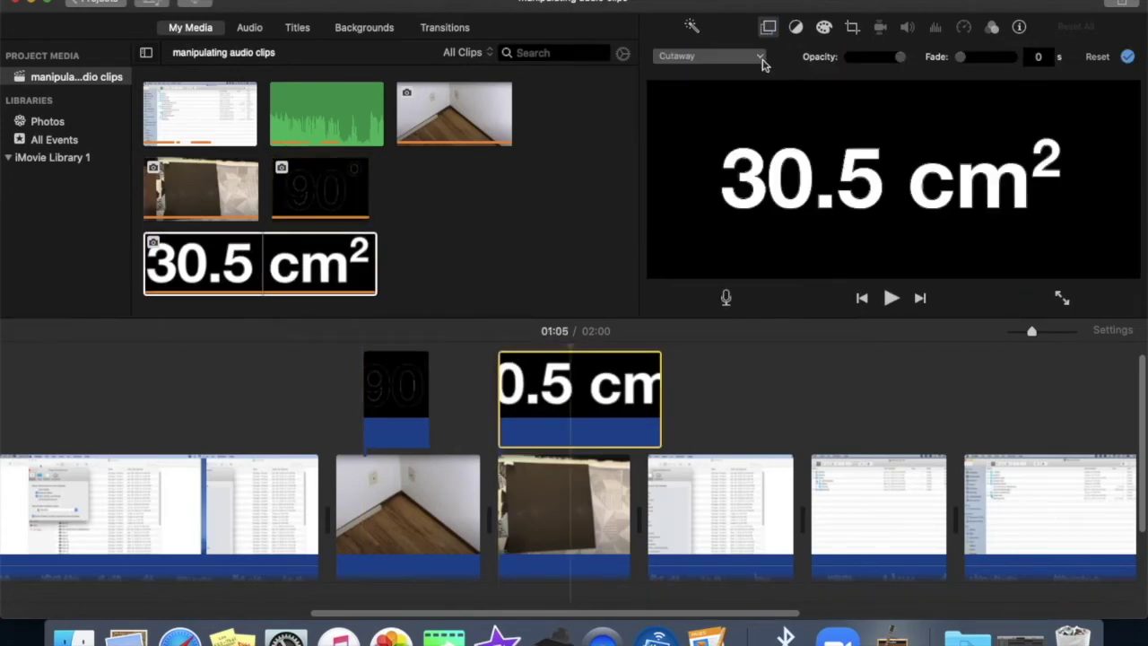
pyautogui.click(760, 57)
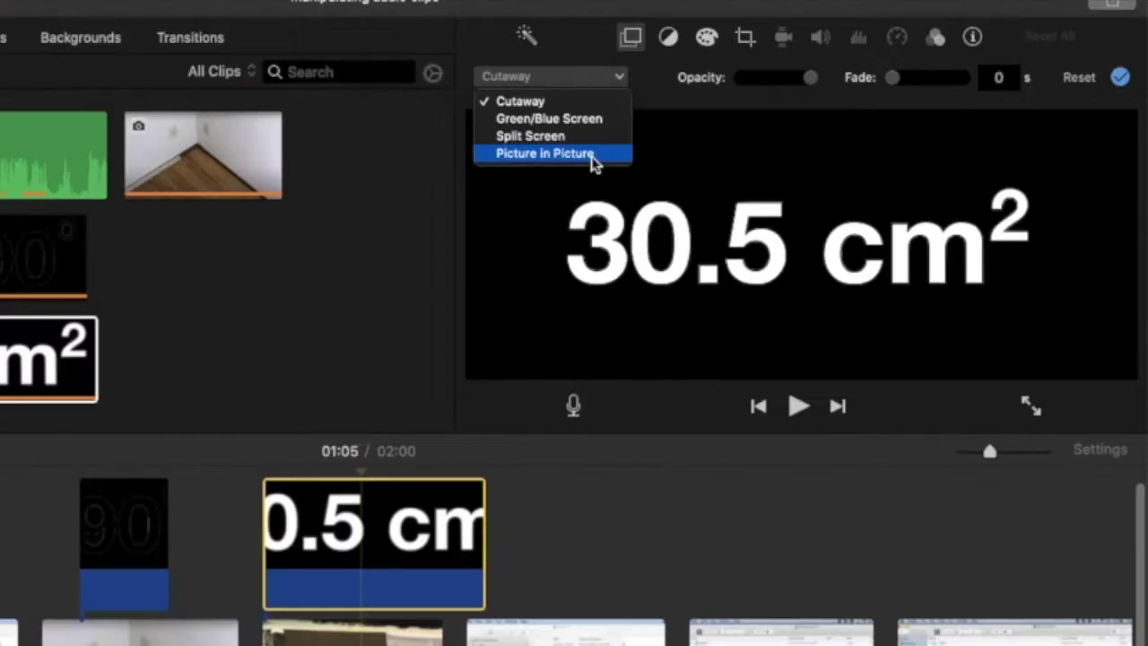
pyautogui.click(741, 117)
pyautogui.moveTo(903, 177); pyautogui.dragTo(764, 339)
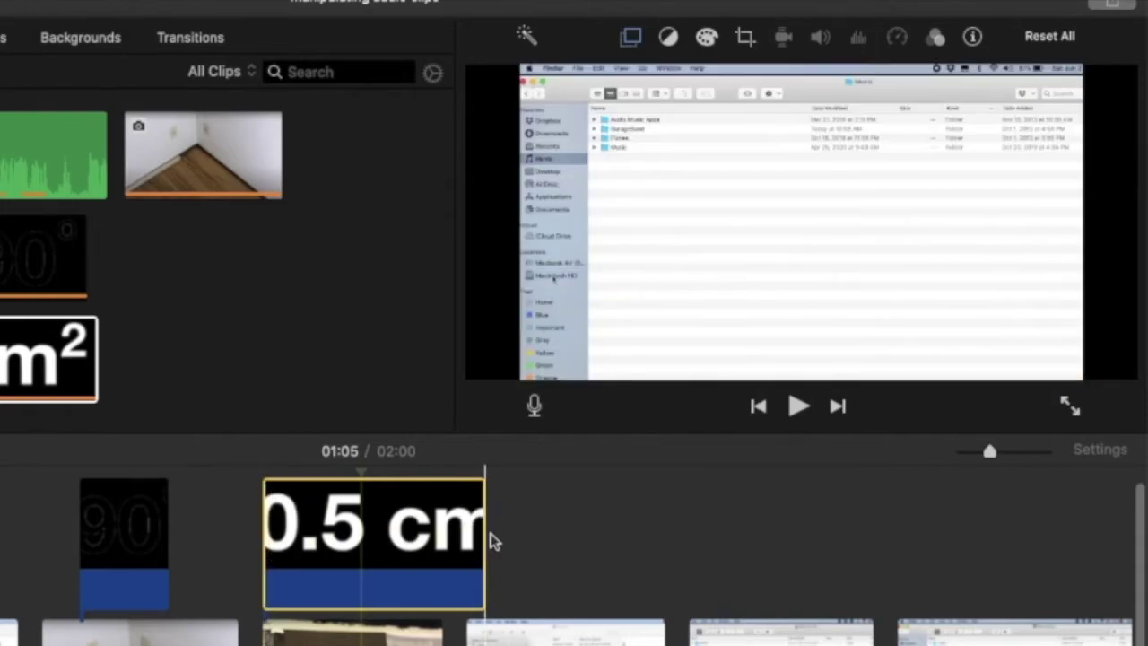
pyautogui.moveTo(486, 539); pyautogui.dragTo(375, 538)
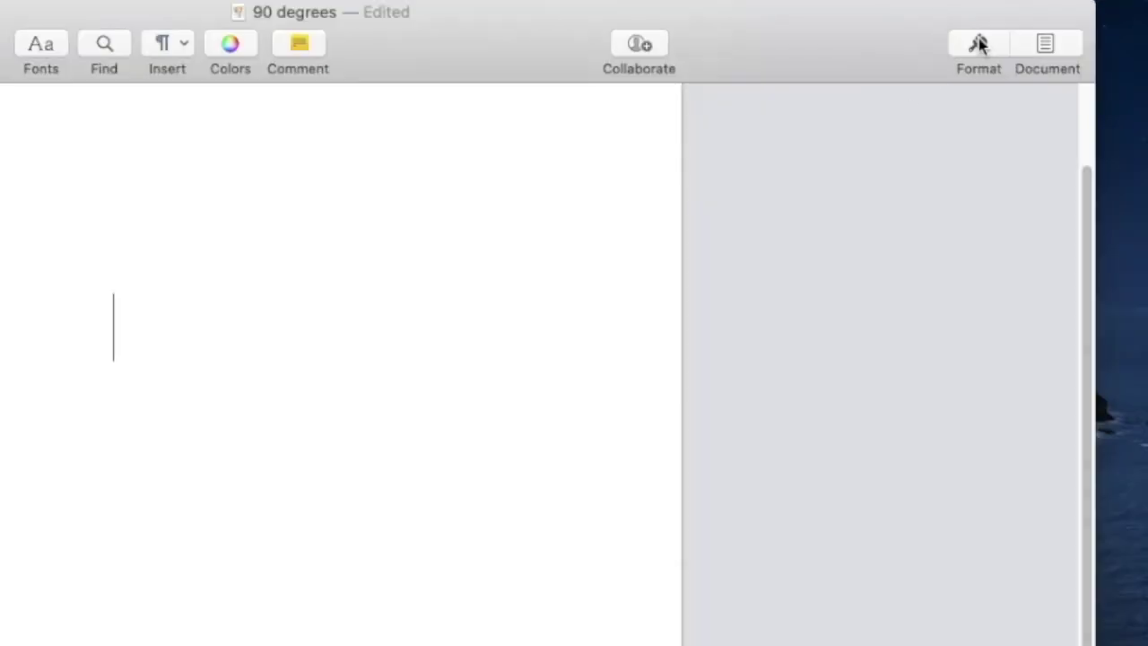
# Step: Type the label text in 200 pt bold Helvetica Neue, ending in cm2, and select the 2
pyautogui.click(984, 44)
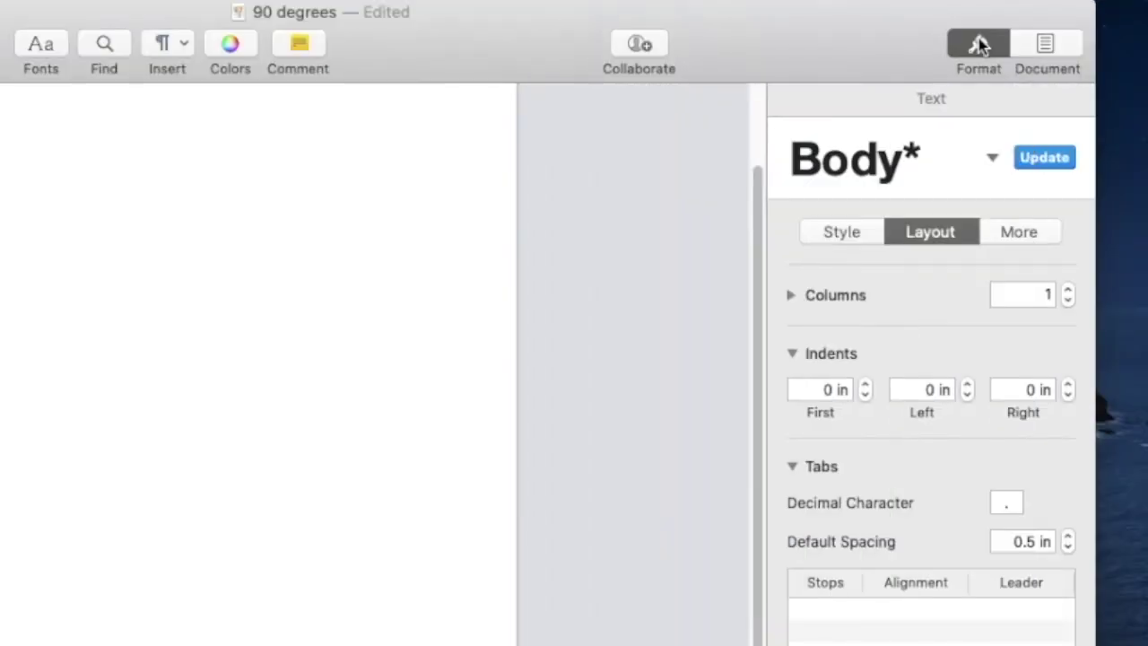
pyautogui.click(843, 233)
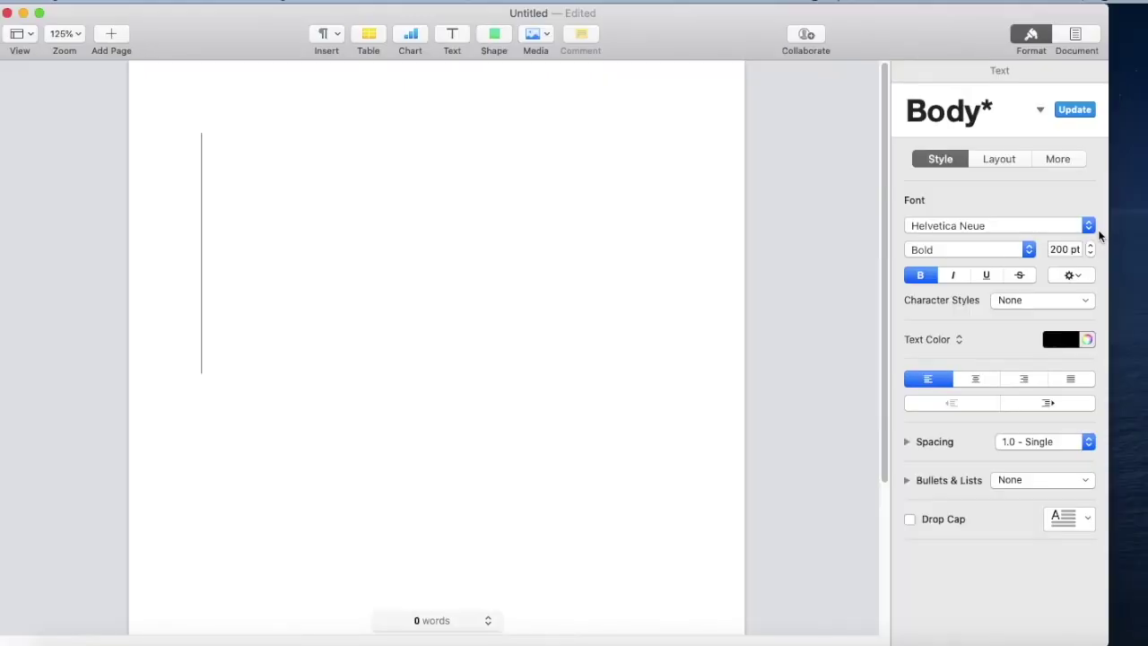
pyautogui.write('9')
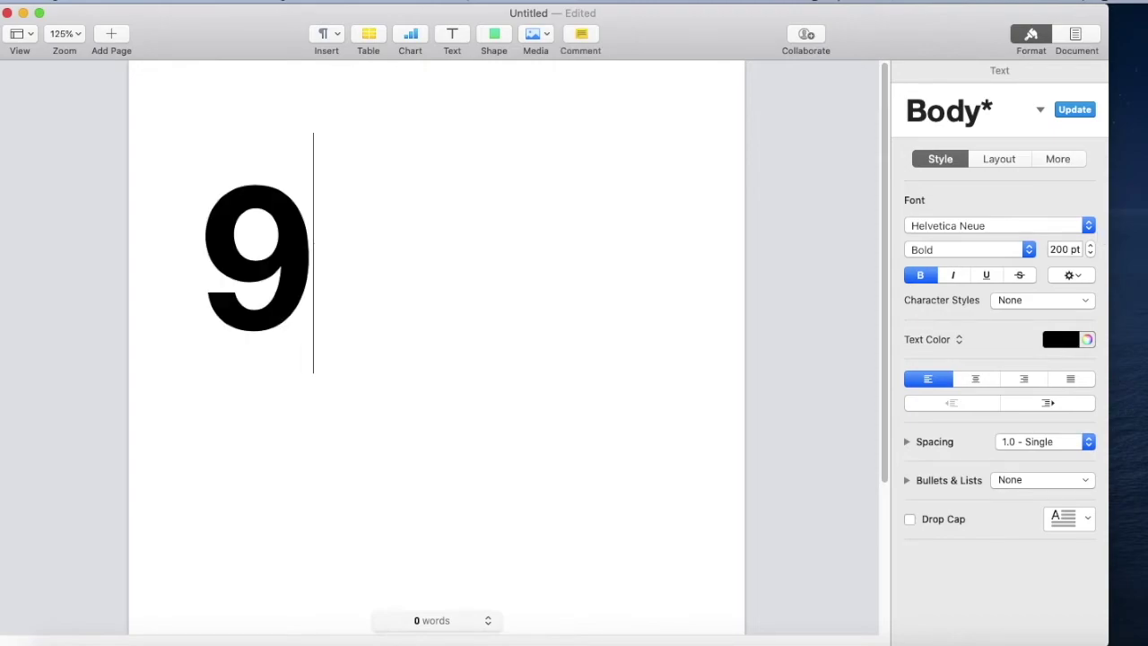
pyautogui.write('0')
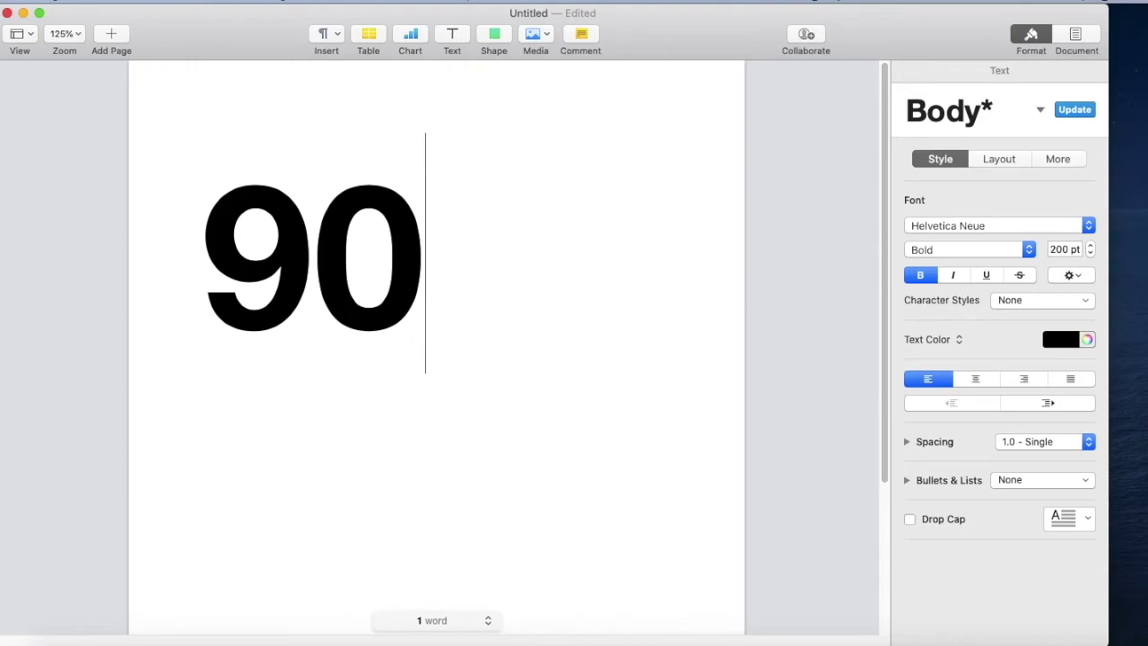
pyautogui.write('°')
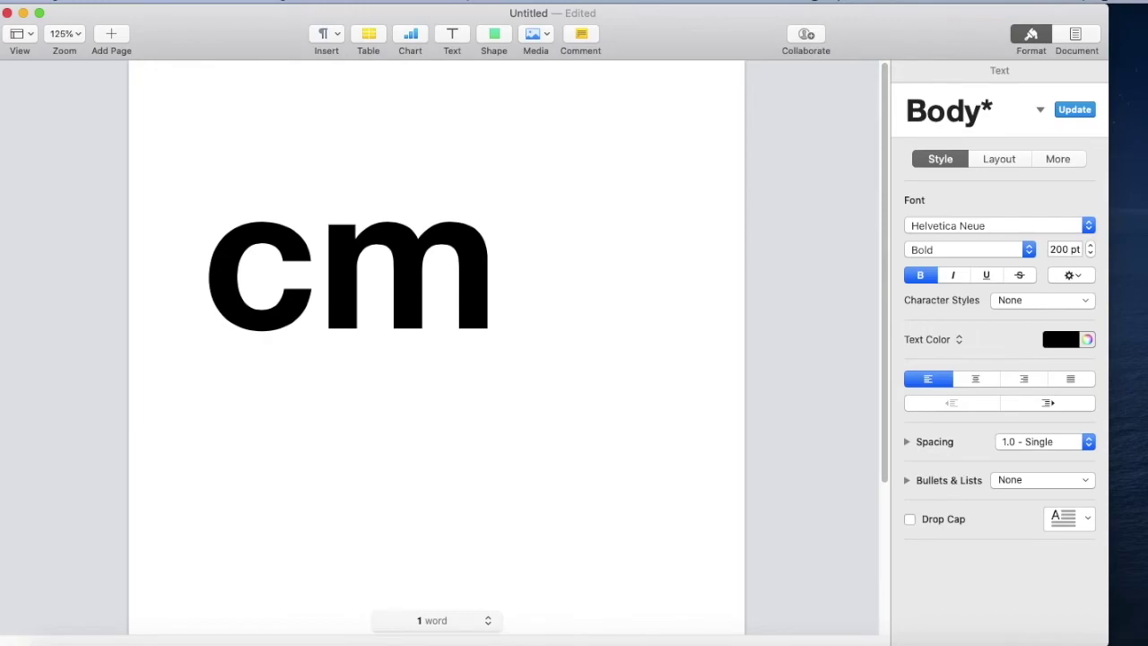
pyautogui.write('2')
pyautogui.hotkey('shift', 'Left')
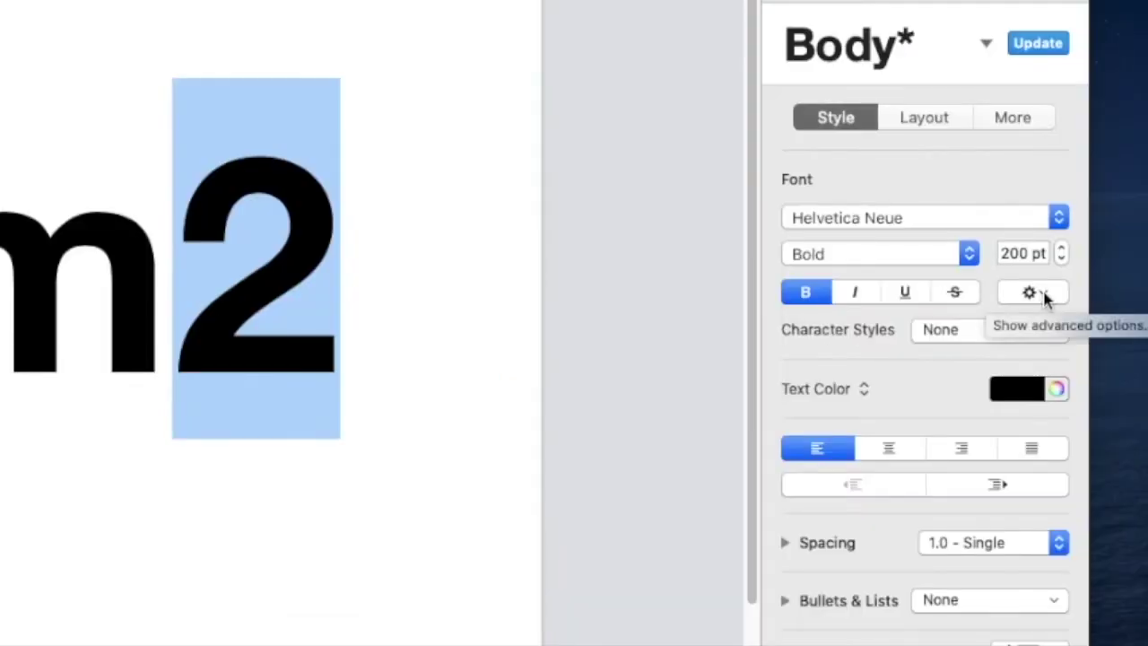
# Step: Make the 2 a superscript with its baseline shifted up to read 30.5 cm²
pyautogui.click(1031, 294)
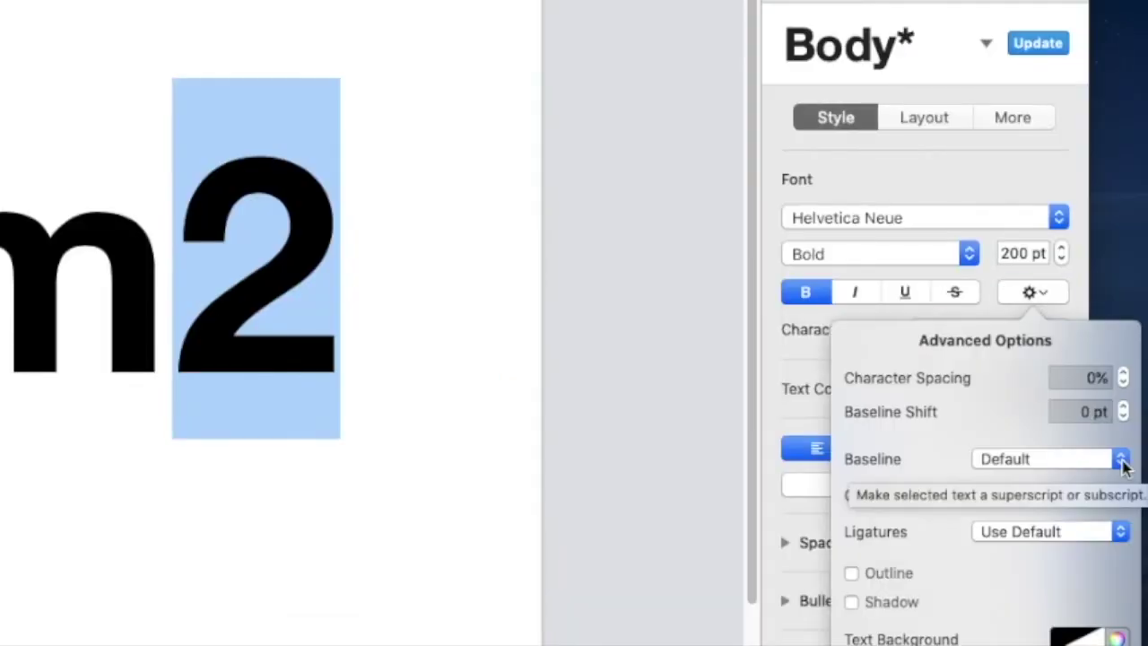
pyautogui.click(1123, 462)
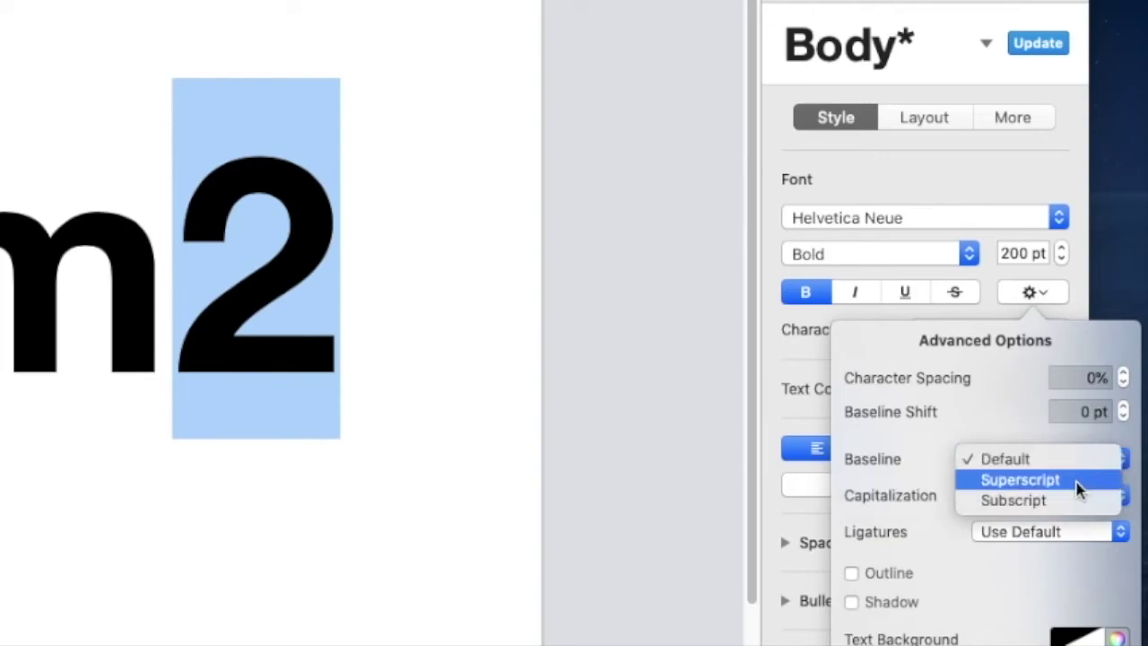
pyautogui.click(1023, 481)
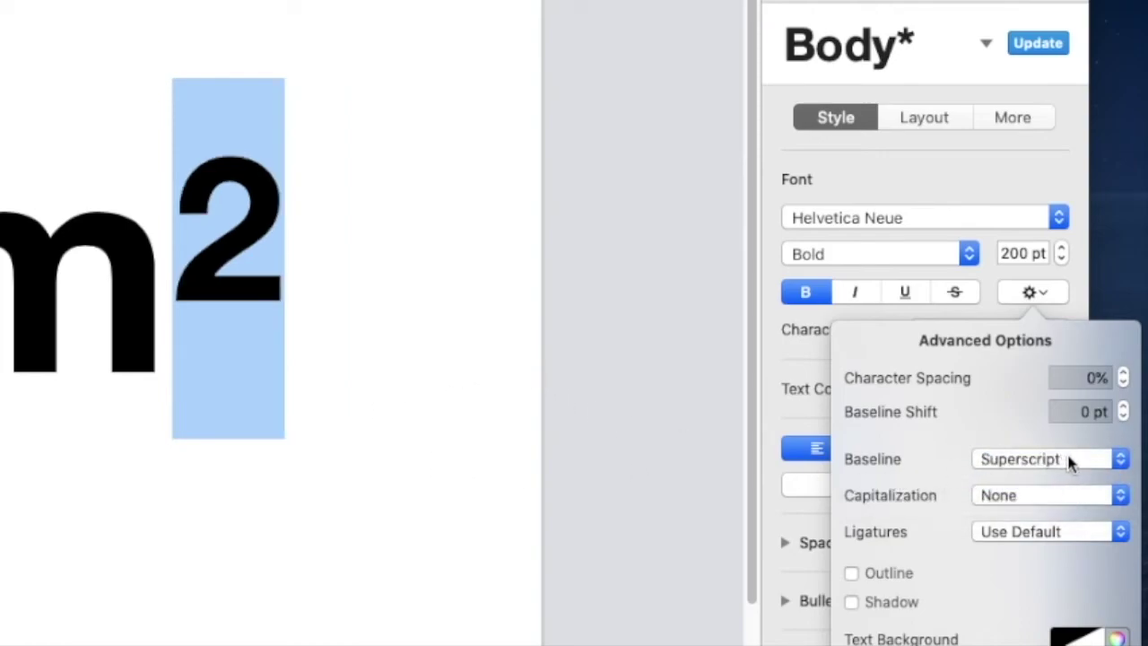
pyautogui.click(1123, 408)
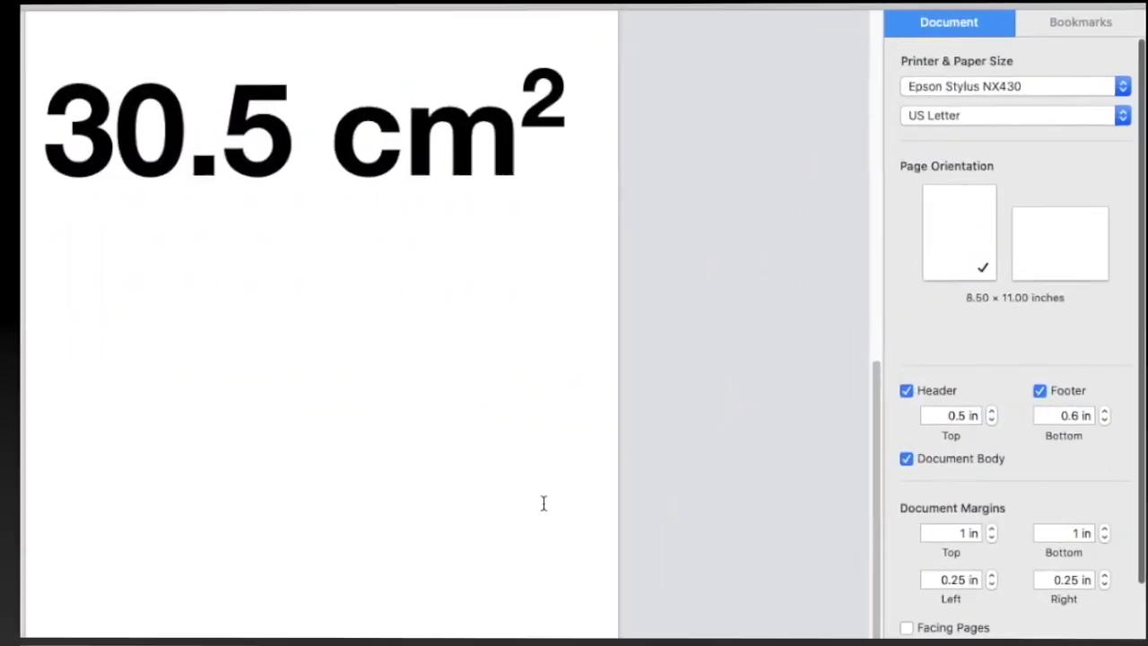
pyautogui.moveTo(47, 128); pyautogui.dragTo(547, 106)
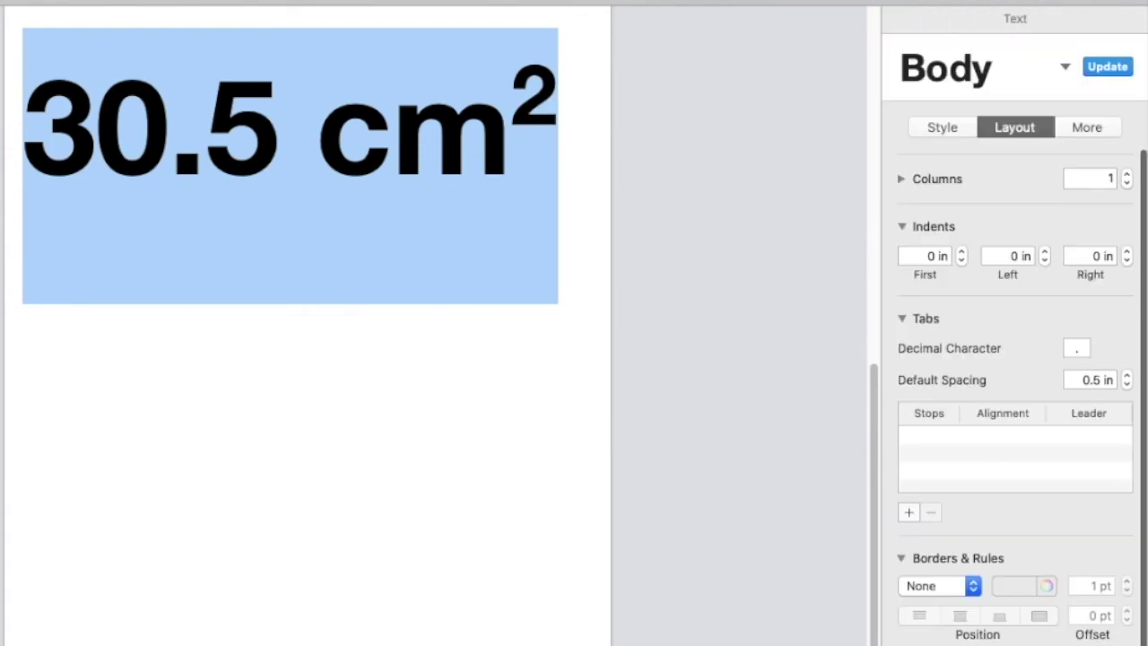
# Step: Give the 30.5 cm² text a black outline and a white fill
pyautogui.click(940, 128)
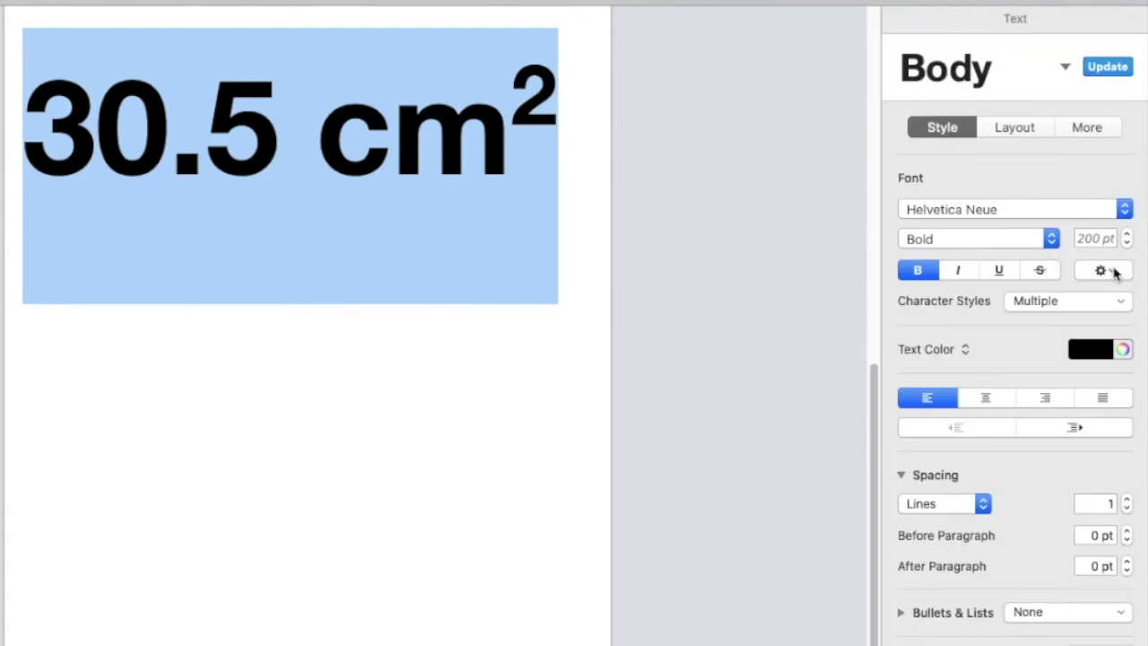
pyautogui.click(1103, 270)
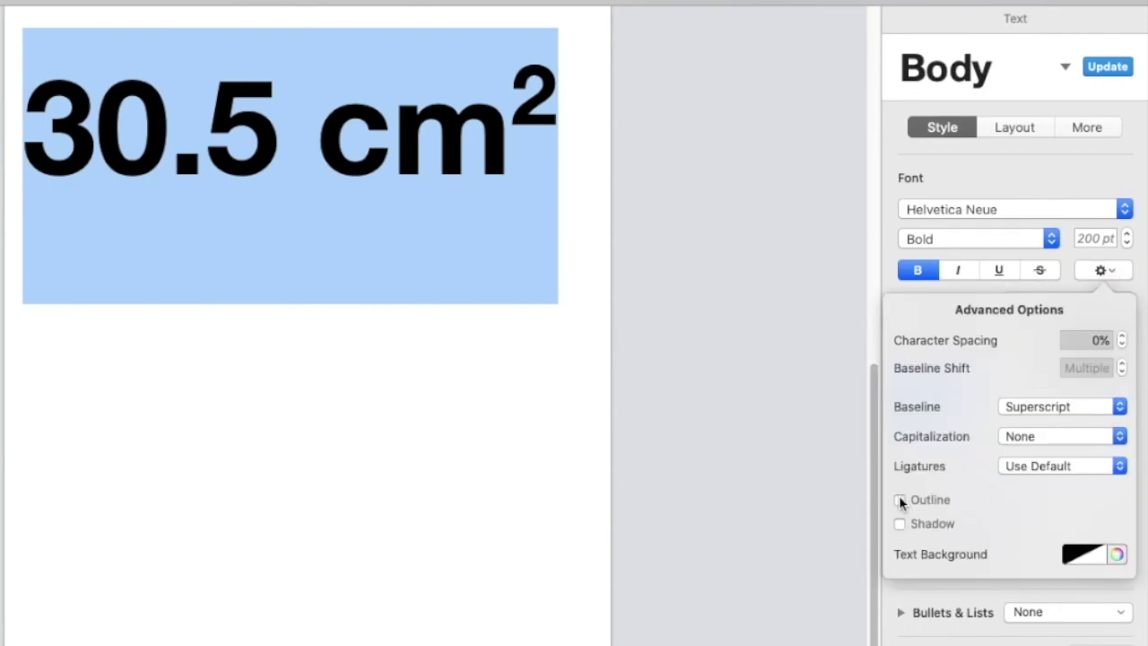
pyautogui.click(899, 501)
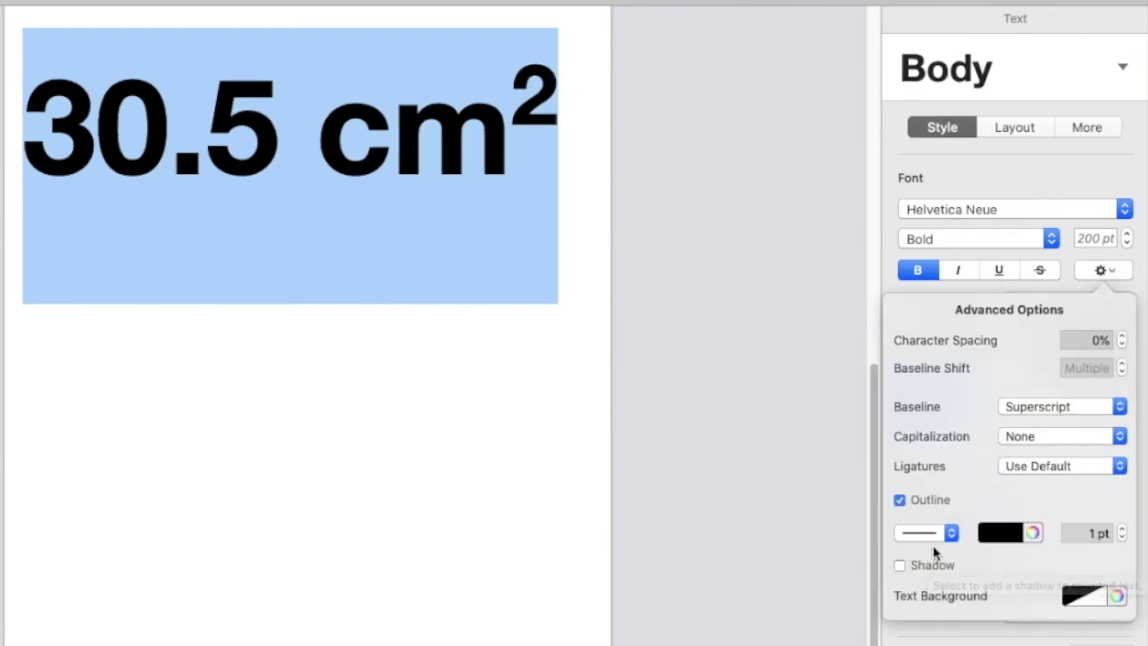
pyautogui.click(825, 343)
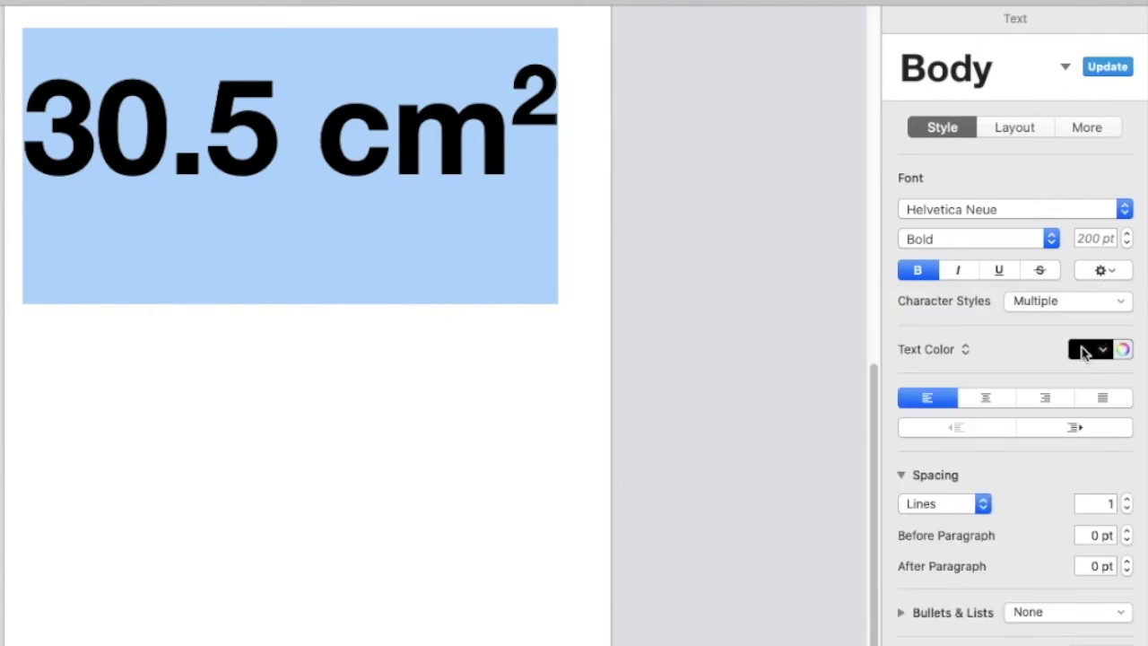
pyautogui.click(1123, 350)
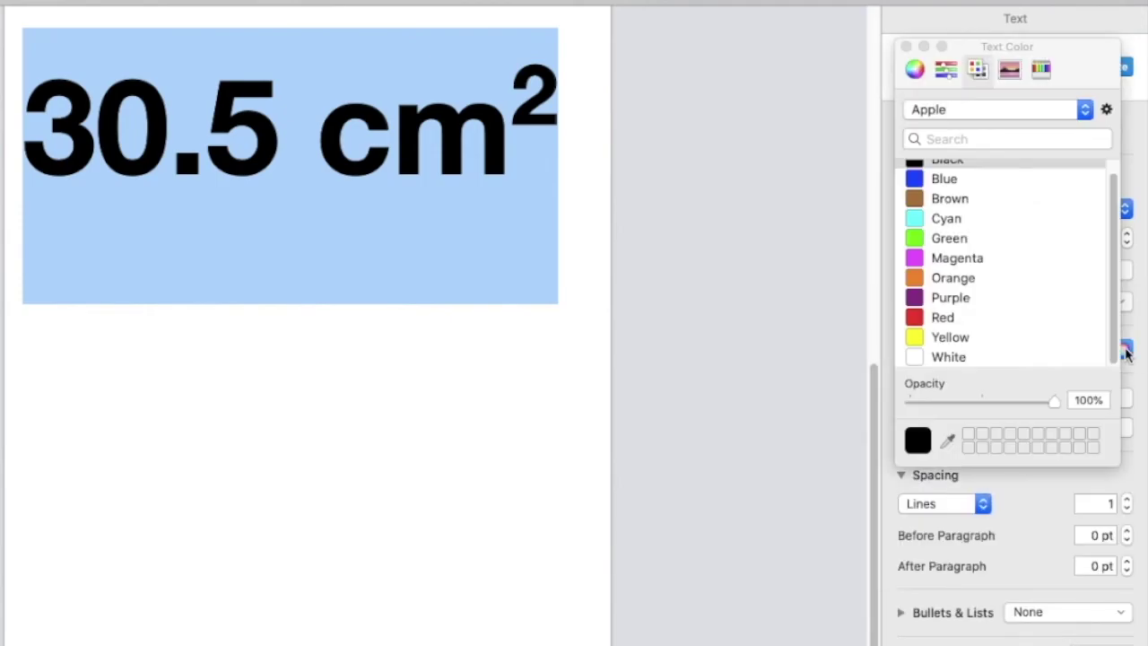
pyautogui.click(915, 357)
pyautogui.click(281, 495)
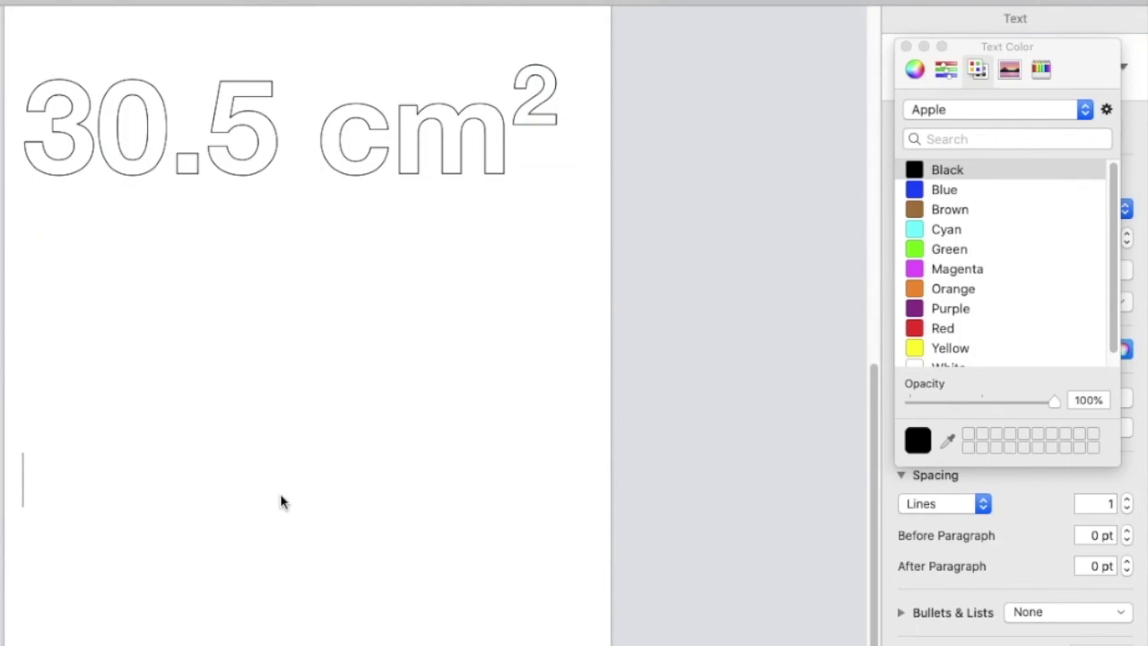